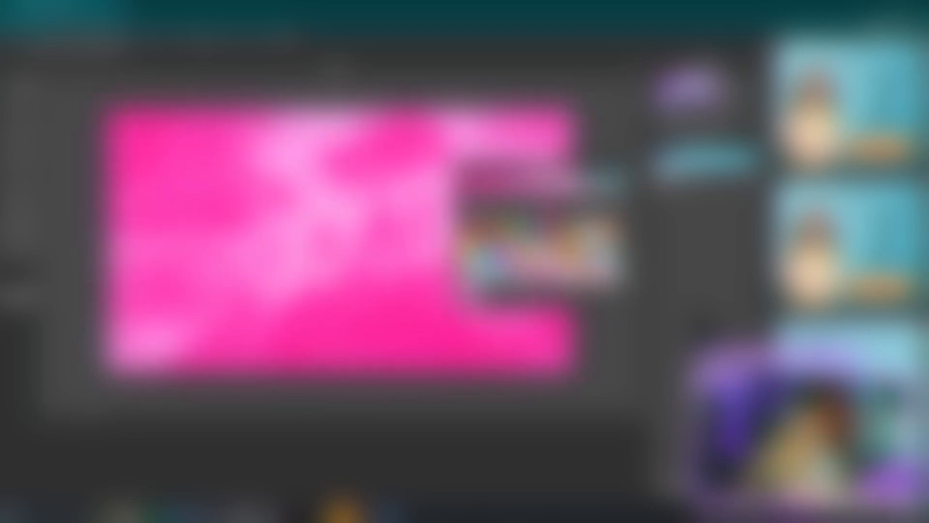
{"action": "left_click_drag", "start_coordinate": [537, 167], "coordinate": [595, 167]}
{"action": "key", "text": "Return"}
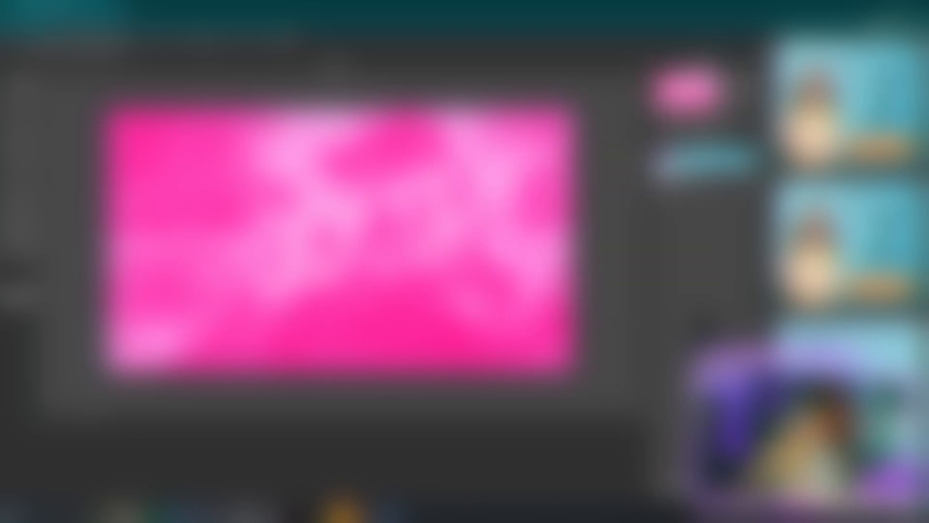
{"action": "key", "text": "ctrl+z"}
{"action": "key", "text": "ctrl+y"}
{"action": "key", "text": "ctrl+z"}
{"action": "key", "text": "ctrl+y"}
{"action": "key", "text": "ctrl+z"}
{"action": "key", "text": "ctrl+y"}
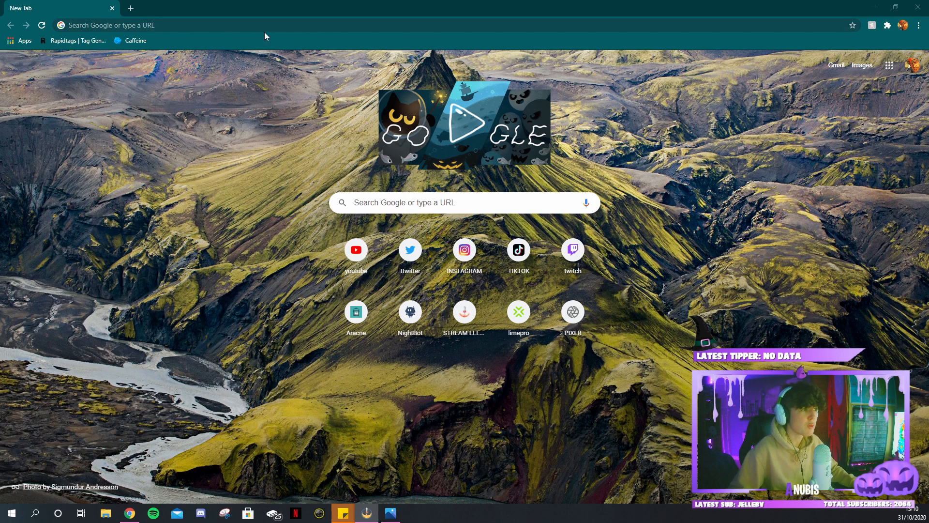
- Open pixlr.com/old/editor/ in the browser
{"action": "left_click", "coordinate": [250, 28]}
{"action": "type", "text": "pixlr.com/old/editor/"}
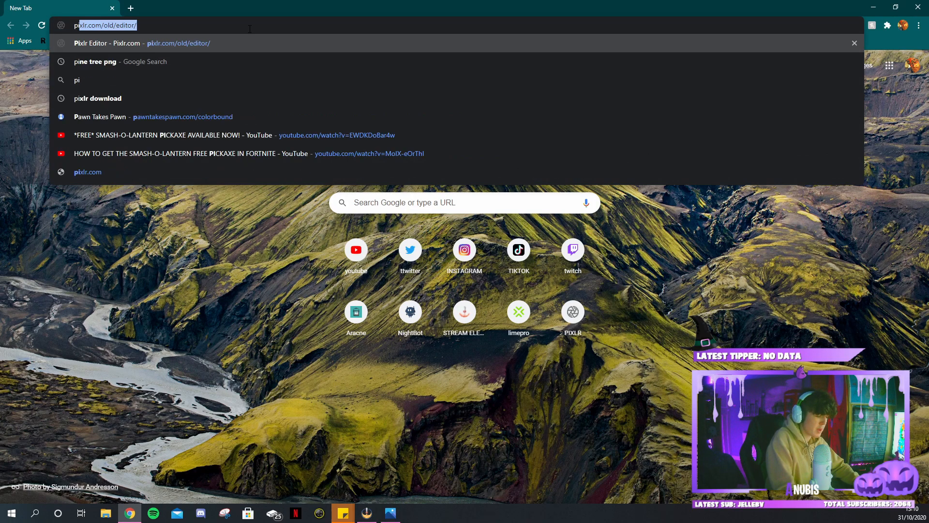
{"action": "key", "text": "Return"}
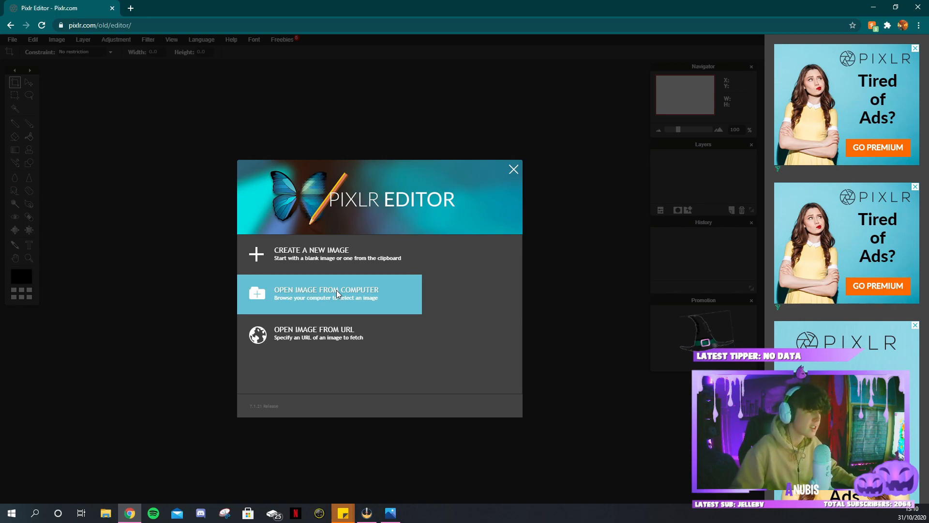
- Create a new blank image 1280 pixels wide and 720 pixels high
{"action": "left_click", "coordinate": [313, 255]}
{"action": "type", "text": "1280"}
{"action": "left_click_drag", "start_coordinate": [390, 278], "coordinate": [272, 281]}
{"action": "type", "text": "720"}
{"action": "key", "text": "Return"}
{"action": "scroll", "coordinate": [474, 292], "scroll_direction": "down", "scroll_amount": 2}
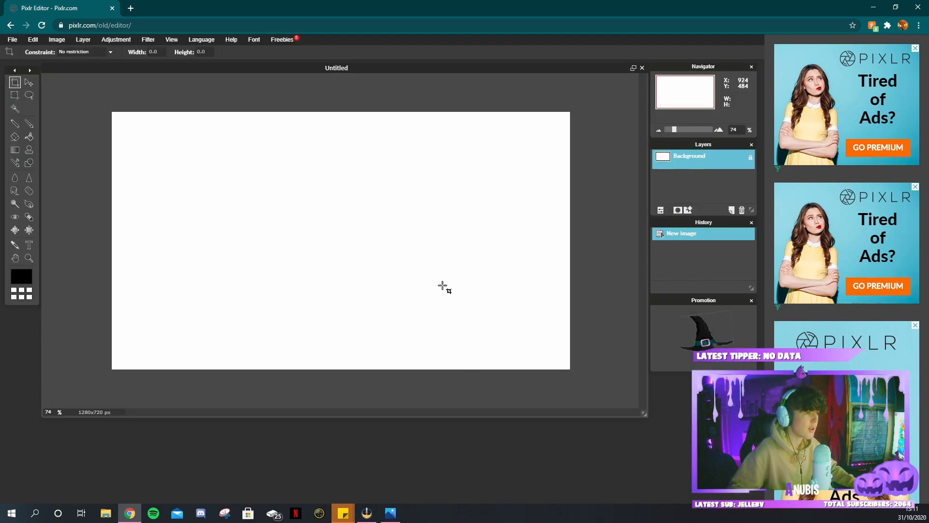
- With the Move tool active, close the Promotion and History panels and extend the Layers panel down the freed space
{"action": "left_click", "coordinate": [28, 84]}
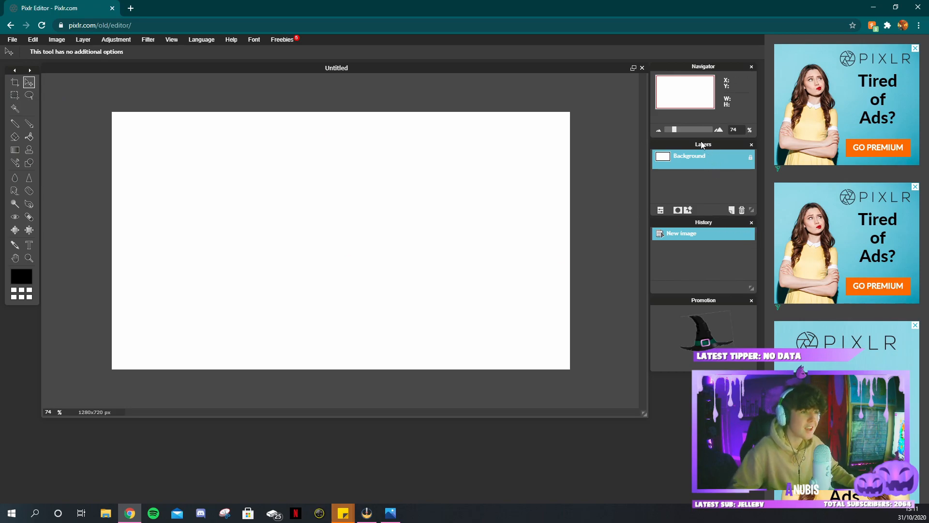
{"action": "left_click", "coordinate": [752, 301]}
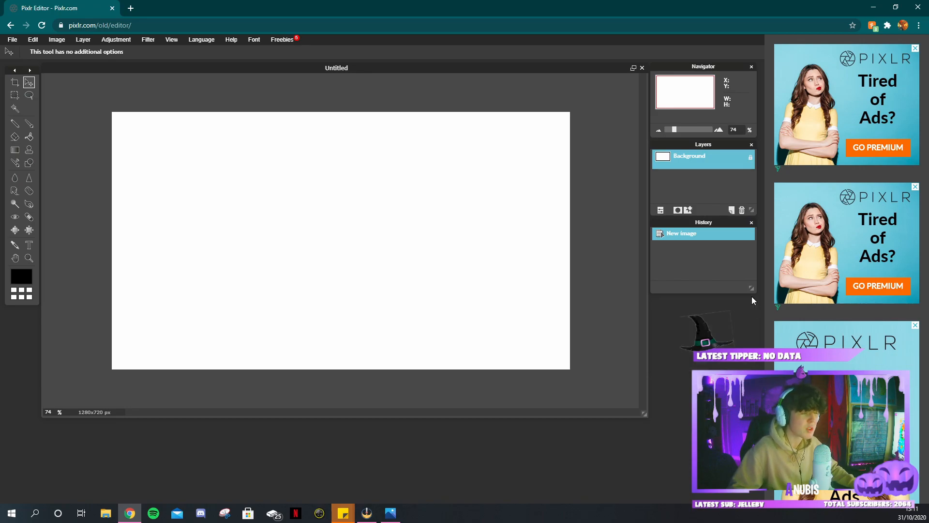
{"action": "left_click", "coordinate": [752, 222]}
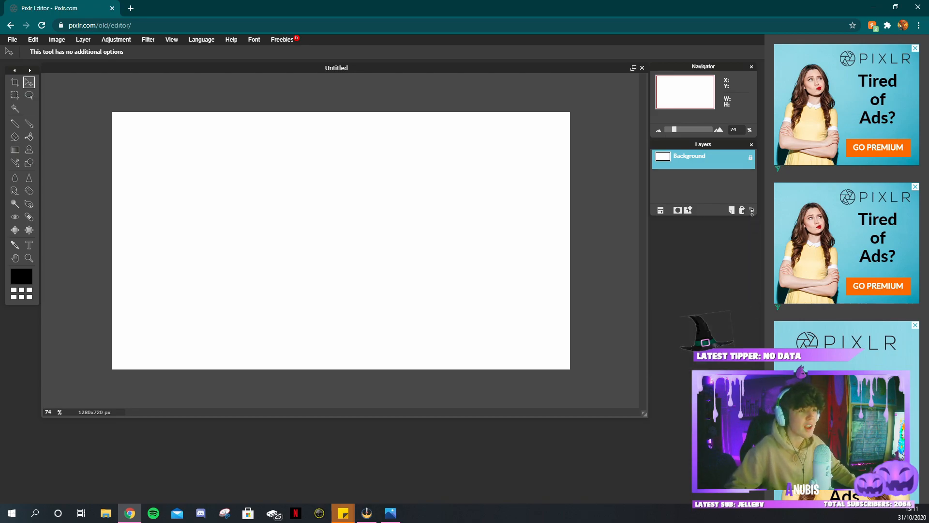
{"action": "left_click_drag", "start_coordinate": [752, 212], "coordinate": [752, 483]}
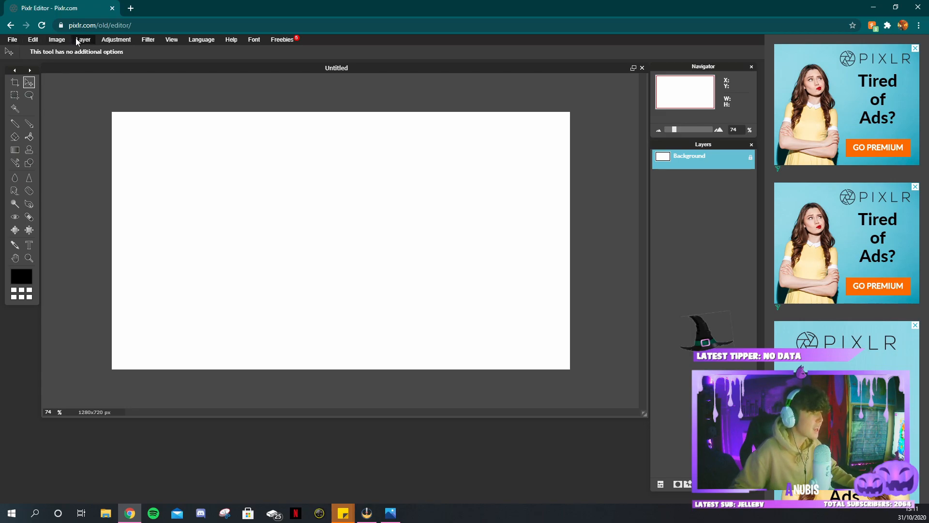
- Add the purple hero artwork from the FORTNITE BACKGROUNDS folder as a new layer, showing all file types while browsing
{"action": "left_click", "coordinate": [117, 40]}
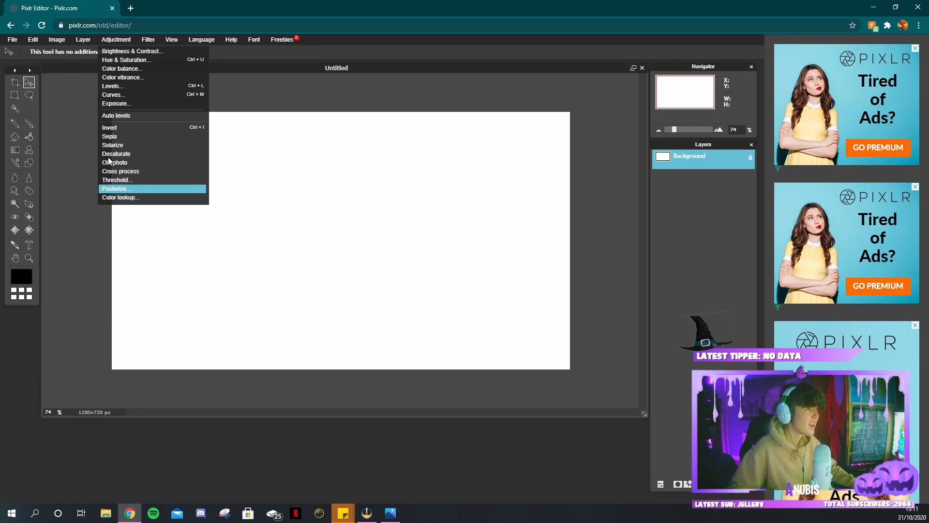
{"action": "left_click", "coordinate": [84, 40]}
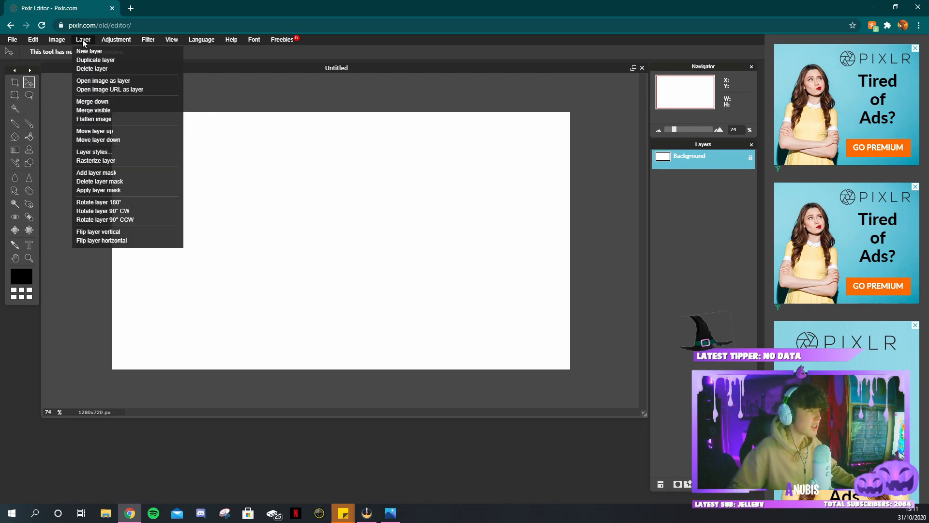
{"action": "left_click", "coordinate": [97, 82]}
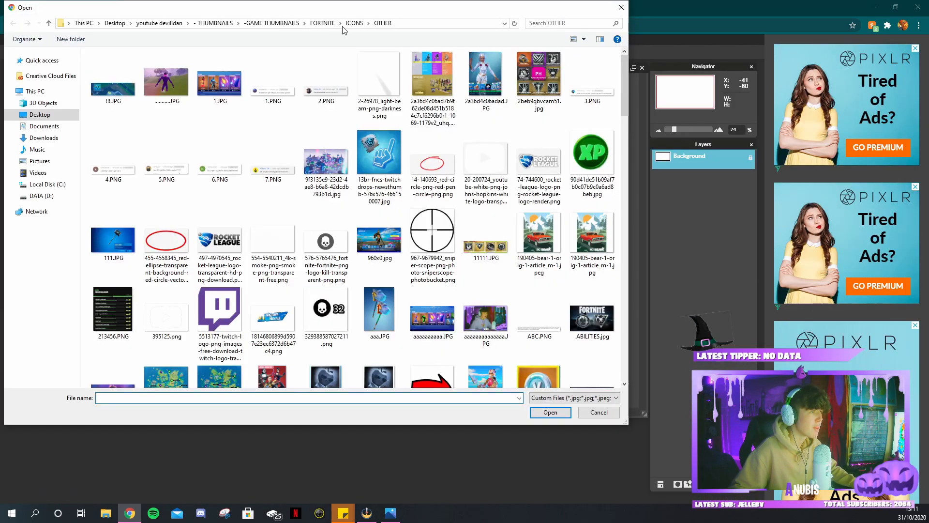
{"action": "left_click", "coordinate": [323, 23]}
{"action": "double_click", "coordinate": [141, 67]}
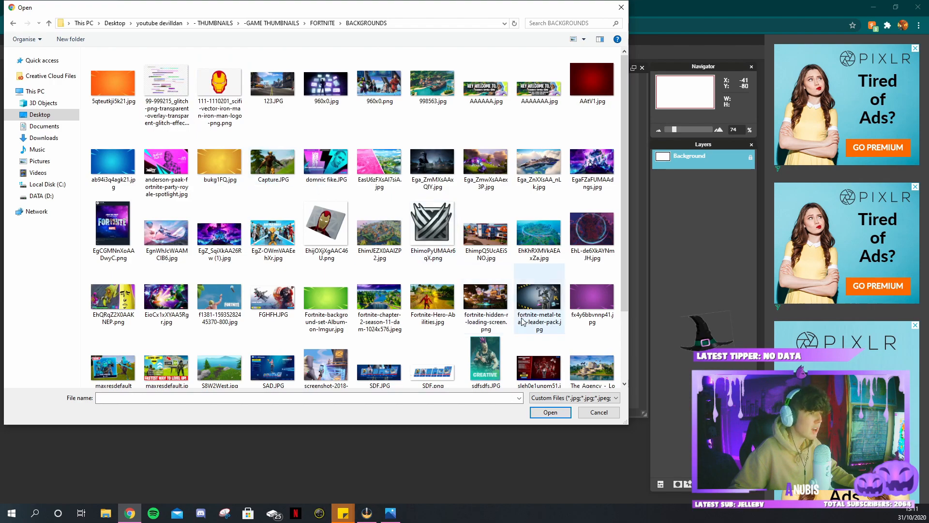
{"action": "left_click", "coordinate": [572, 398]}
{"action": "left_click", "coordinate": [546, 408]}
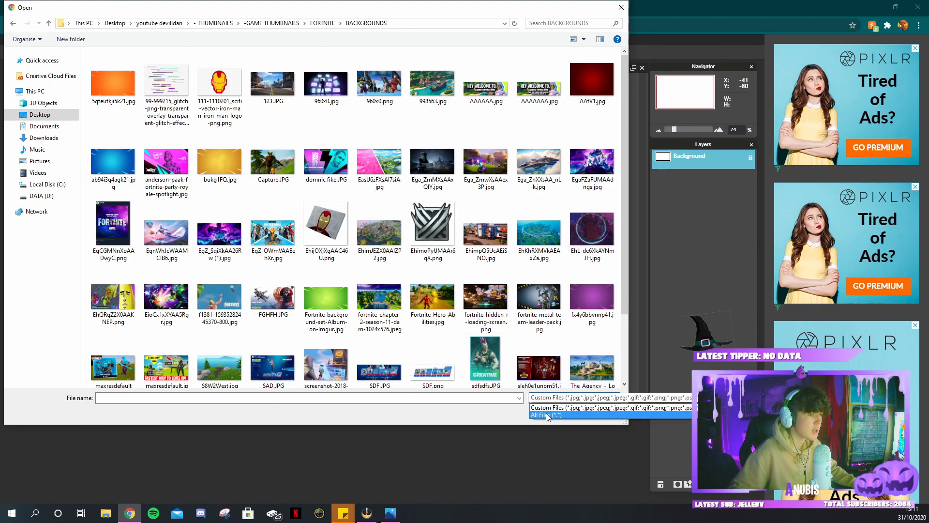
{"action": "double_click", "coordinate": [296, 215]}
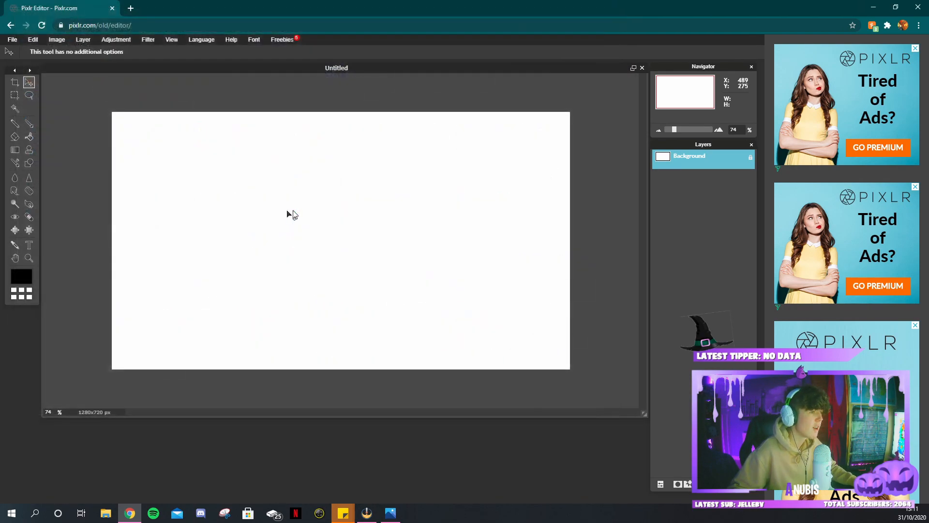
- Try enlarging the hero artwork with Free transform to cover the canvas, applying it and undoing it again
{"action": "left_click", "coordinate": [33, 39]}
{"action": "left_click", "coordinate": [48, 110]}
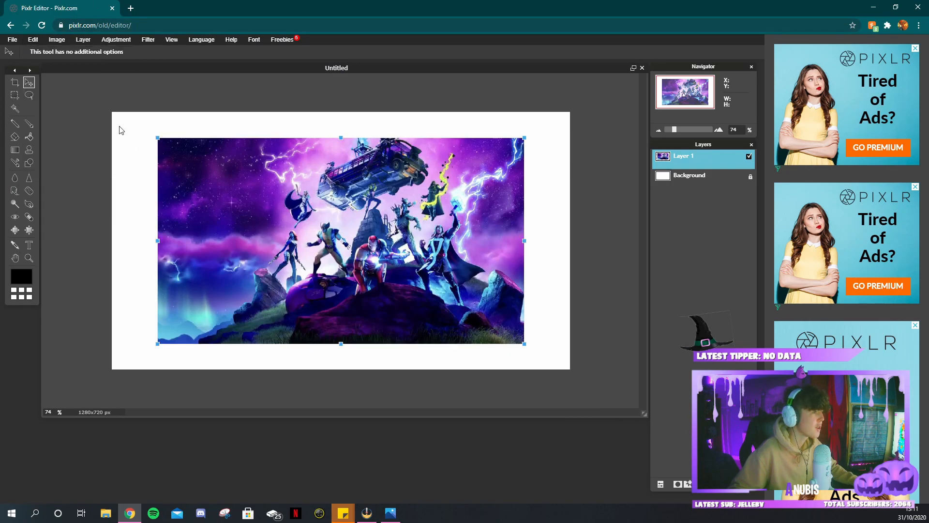
{"action": "left_click_drag", "start_coordinate": [158, 137], "coordinate": [106, 110]}
{"action": "left_click", "coordinate": [133, 108]}
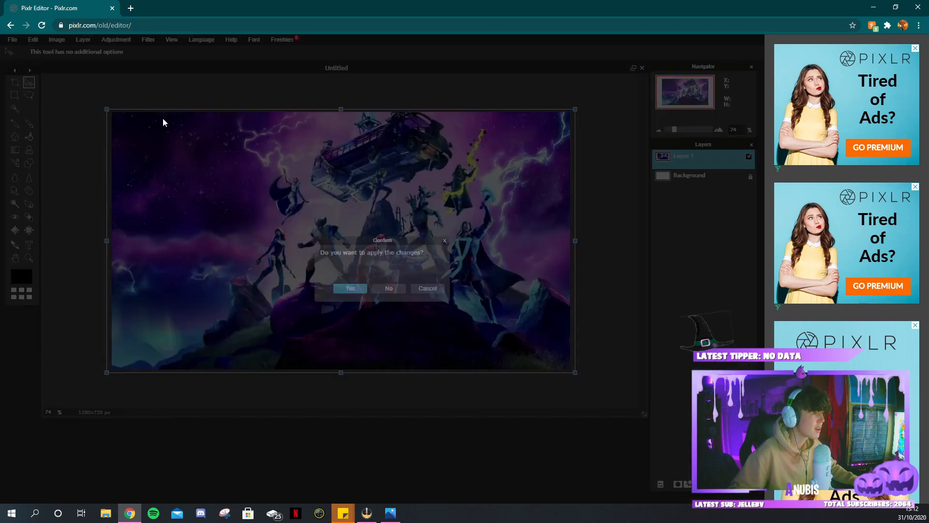
{"action": "left_click", "coordinate": [347, 286]}
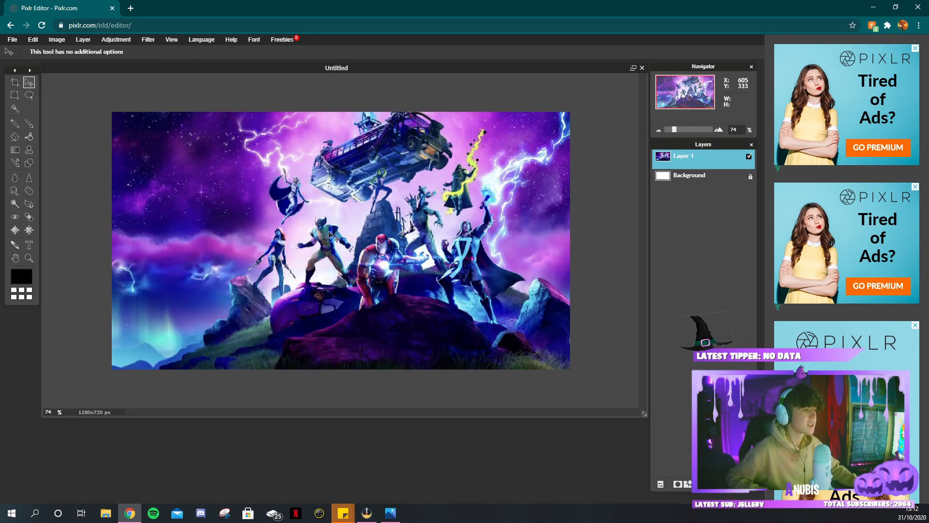
{"action": "key", "text": "ctrl+z"}
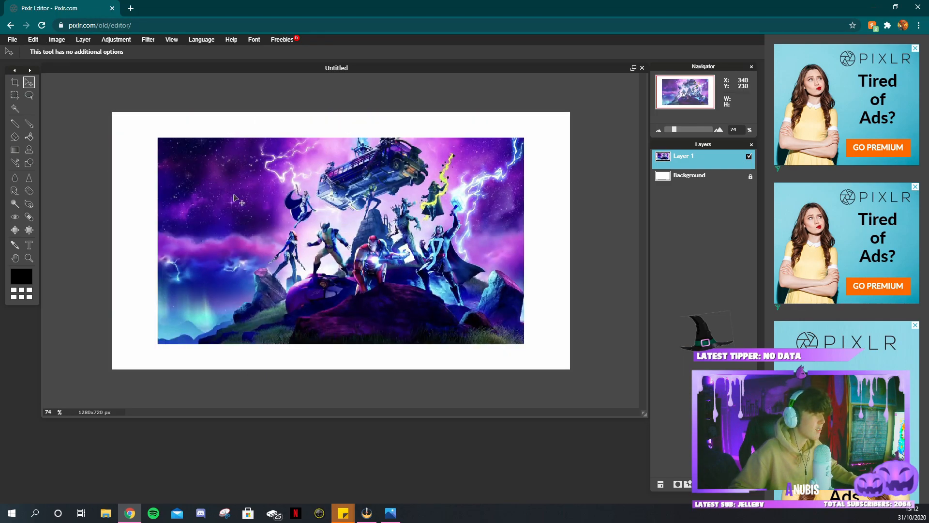
- Scale the hero artwork layer up proportionally with Free transform until it fills the whole canvas, and apply the changes
{"action": "left_click", "coordinate": [33, 39]}
{"action": "left_click", "coordinate": [64, 111]}
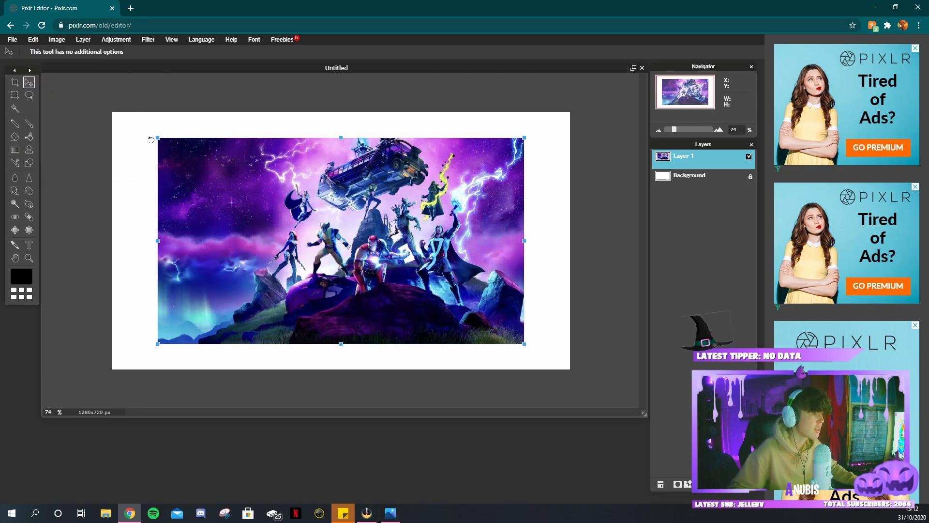
{"action": "left_click_drag", "start_coordinate": [156, 135], "coordinate": [95, 109]}
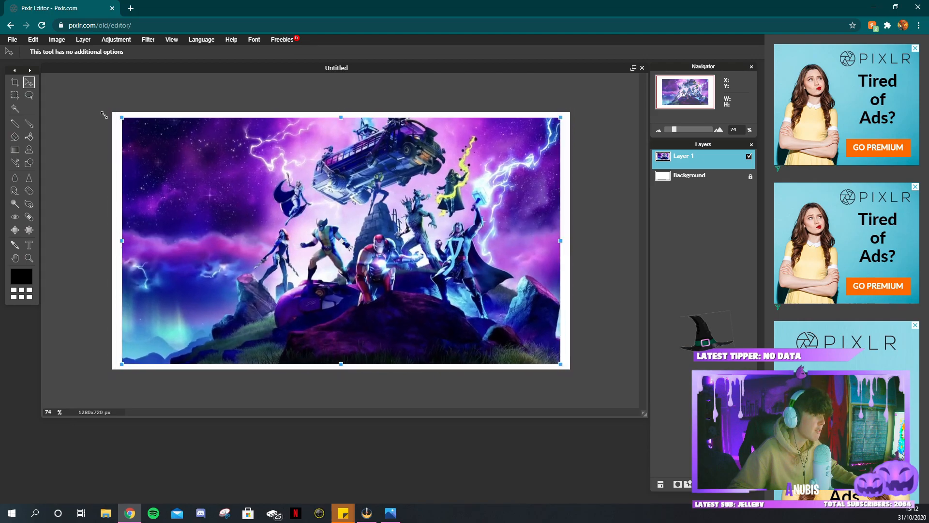
{"action": "key", "text": "ctrl+z"}
{"action": "left_click_drag", "start_coordinate": [128, 135], "coordinate": [106, 101]}
{"action": "left_click", "coordinate": [106, 100]}
{"action": "left_click", "coordinate": [350, 288]}
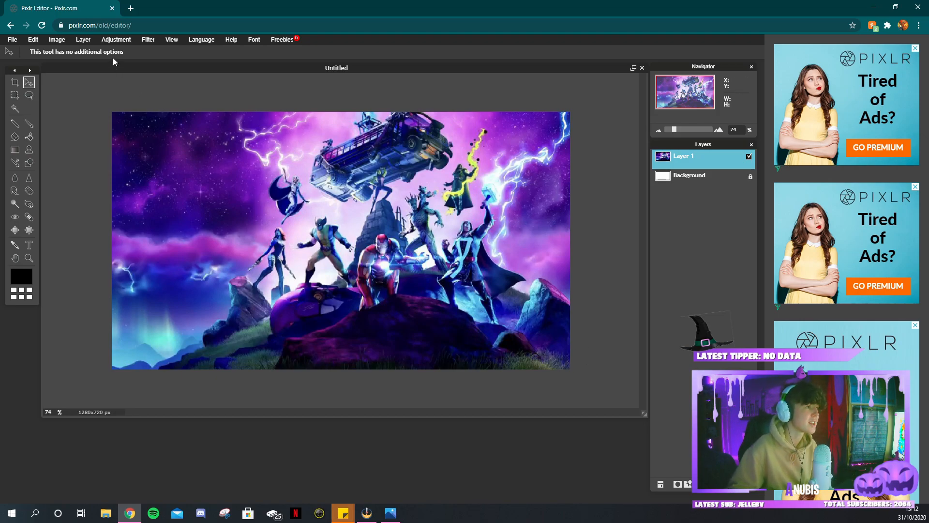
- Open Color lookup for the hero artwork layer and preview the light-blue-to-white gradient preset
{"action": "left_click", "coordinate": [115, 42]}
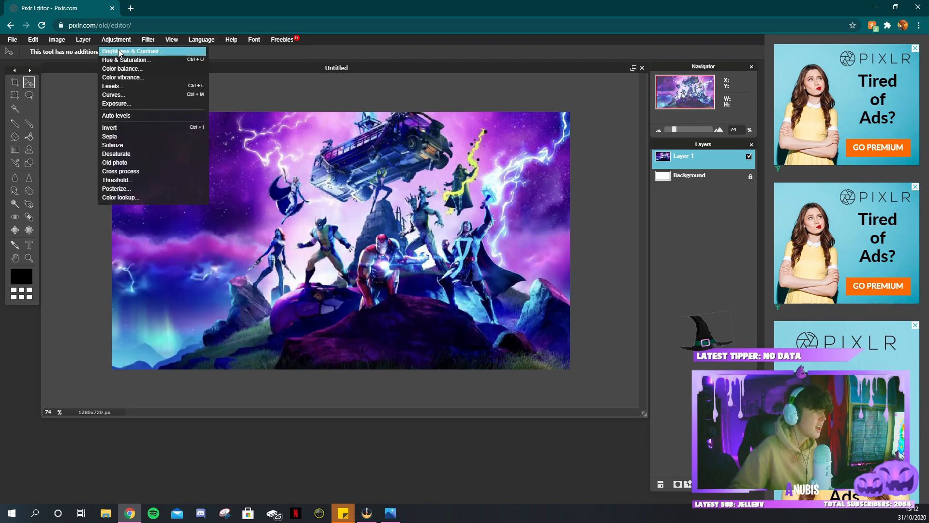
{"action": "left_click", "coordinate": [129, 201]}
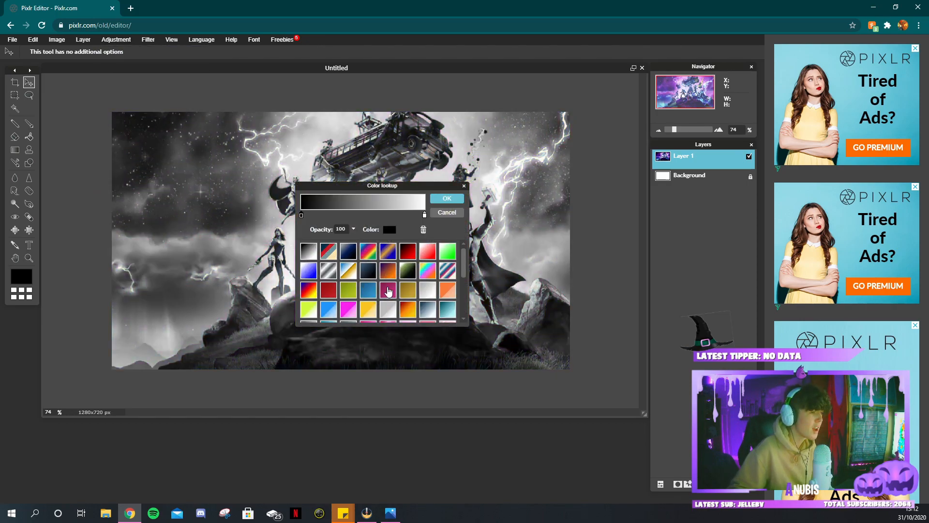
{"action": "left_click", "coordinate": [353, 309]}
{"action": "left_click", "coordinate": [331, 305]}
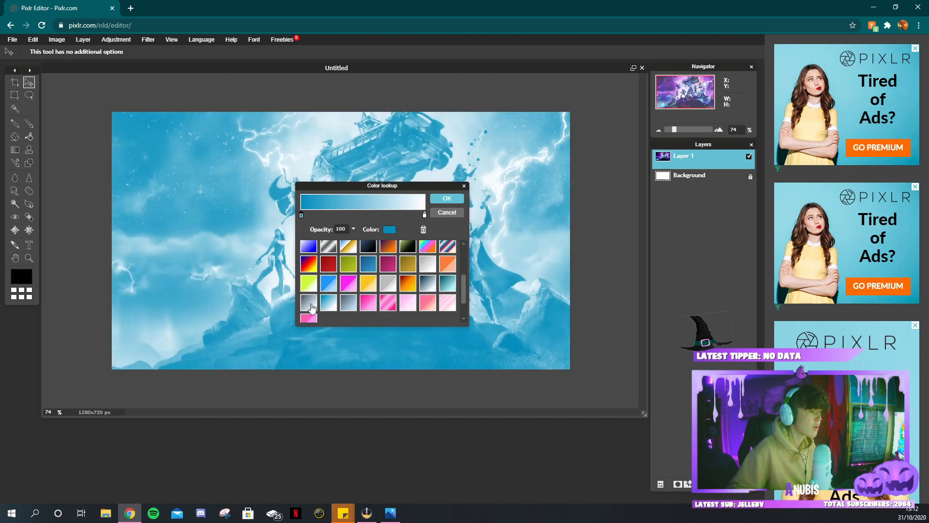
- Move the Color lookup dialog off the artwork's centre and preview several other gradient presets, including white to blue
{"action": "left_click_drag", "start_coordinate": [343, 185], "coordinate": [504, 166]}
{"action": "left_click", "coordinate": [469, 264]}
{"action": "left_click", "coordinate": [489, 247]}
{"action": "left_click", "coordinate": [469, 228]}
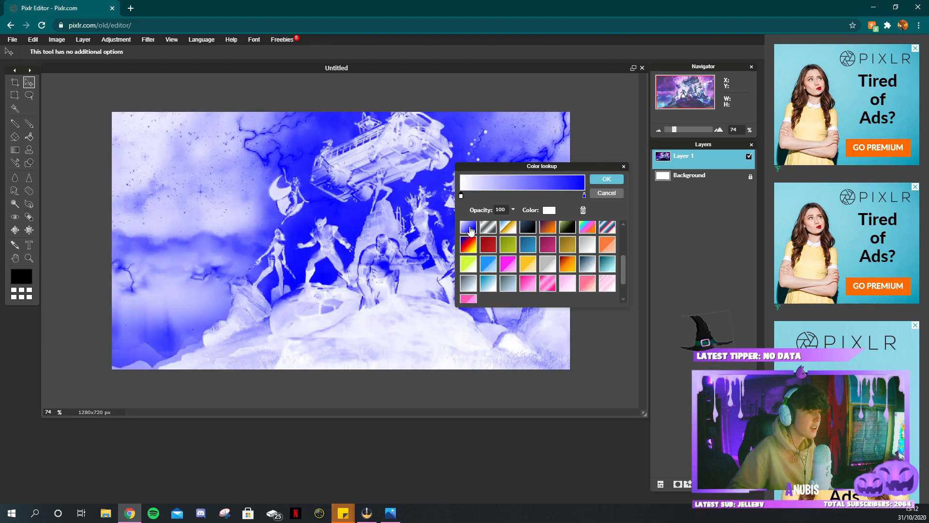
{"action": "left_click", "coordinate": [548, 263]}
{"action": "left_click", "coordinate": [553, 242]}
{"action": "left_click", "coordinate": [472, 230]}
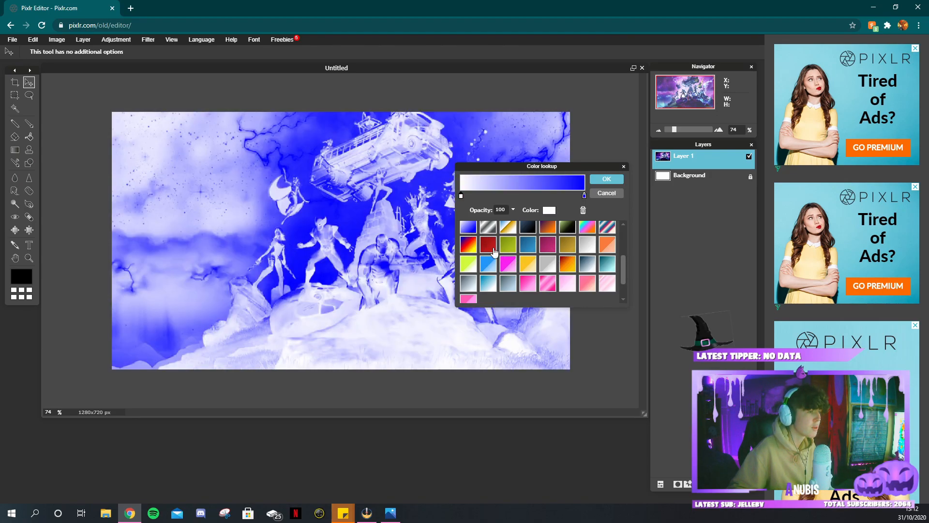
{"action": "scroll", "coordinate": [523, 264], "scroll_direction": "down", "scroll_amount": 1}
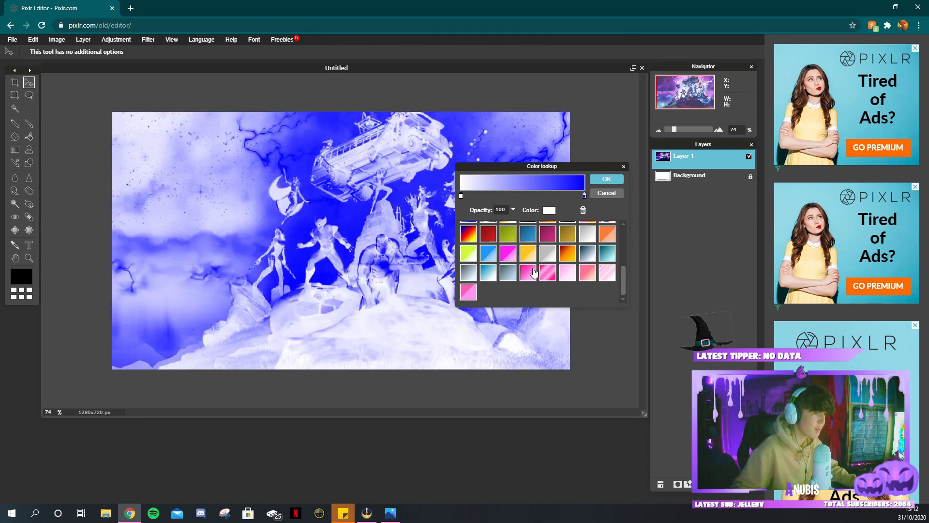
- Recolour the hero artwork by applying the hot-pink-to-light-pink gradient preset at 100 opacity
{"action": "left_click", "coordinate": [532, 272]}
{"action": "left_click_drag", "start_coordinate": [524, 167], "coordinate": [585, 167]}
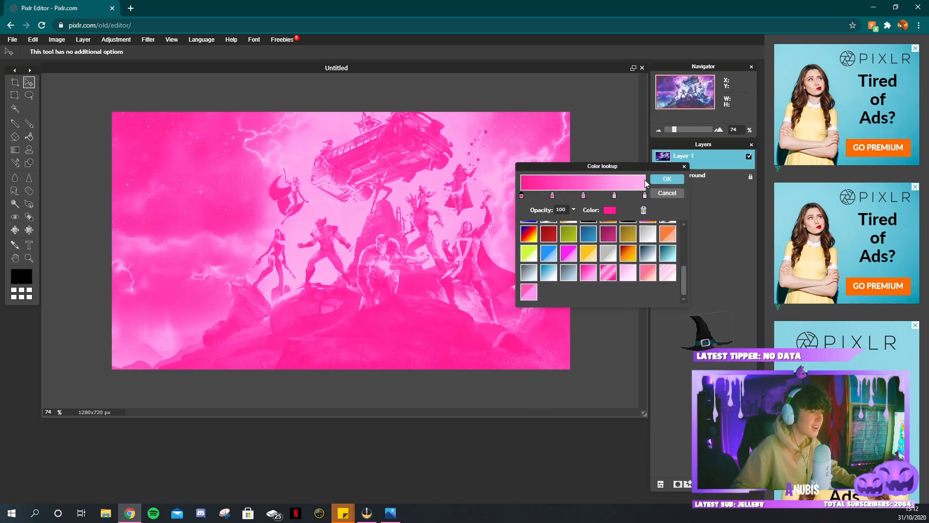
{"action": "left_click", "coordinate": [667, 180]}
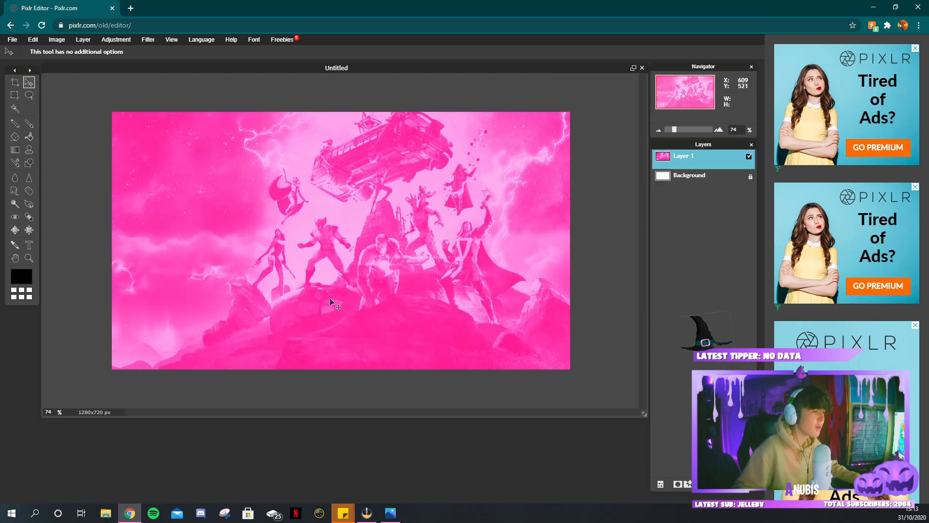
- Compare the artwork with and without the pink recolouring by repeatedly undoing and redoing it, ending with it applied
{"action": "key", "text": "ctrl+z"}
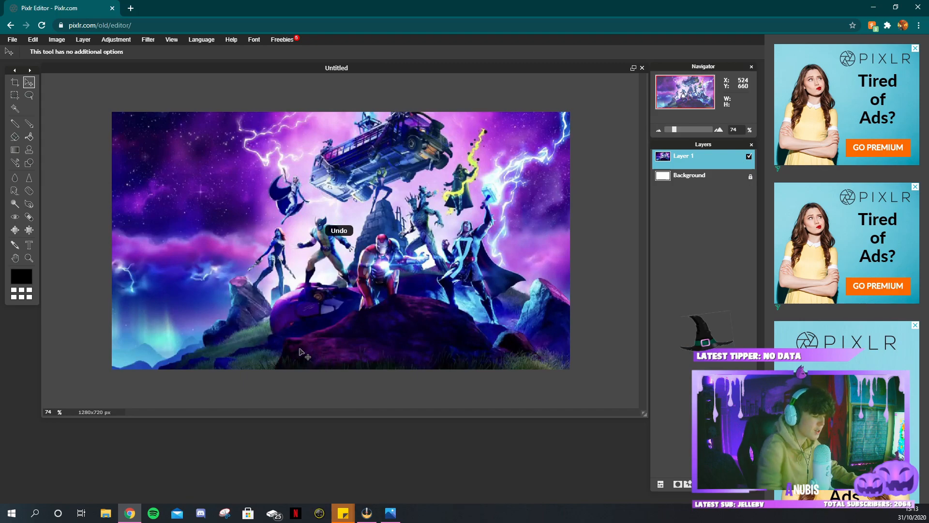
{"action": "key", "text": "ctrl+y"}
{"action": "key", "text": "ctrl+z"}
{"action": "key", "text": "ctrl+y"}
{"action": "key", "text": "ctrl+z"}
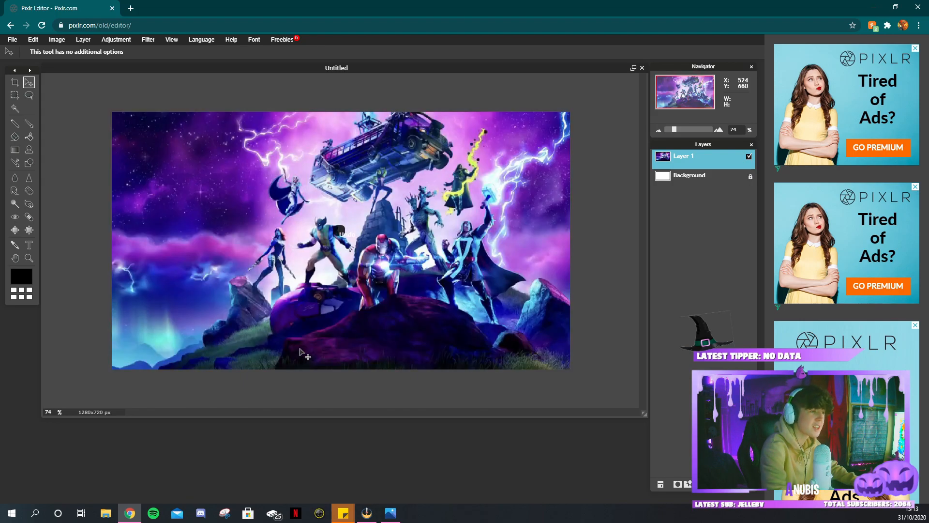
{"action": "key", "text": "ctrl+y"}
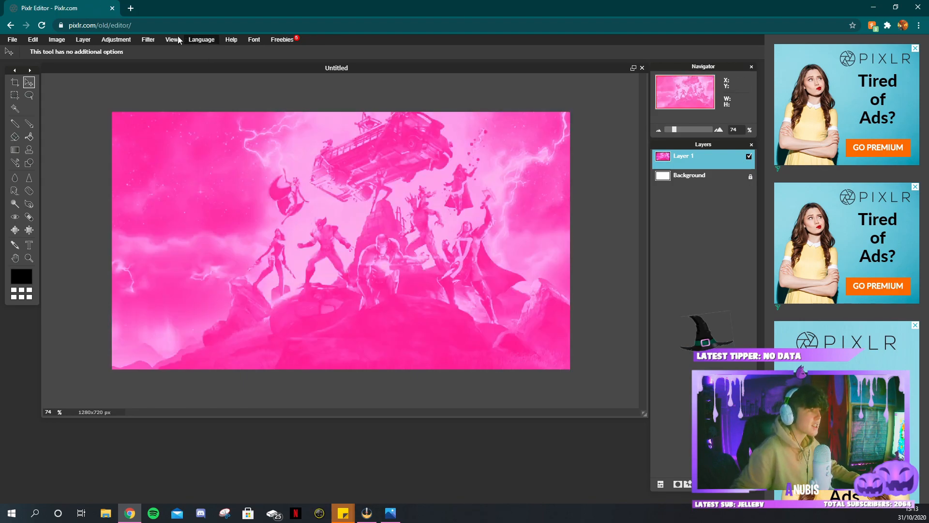
- Open the Bushranger Blooming outfit PNG from the Fortnite ICONS > SKINS folder as a new layer
{"action": "left_click", "coordinate": [83, 39]}
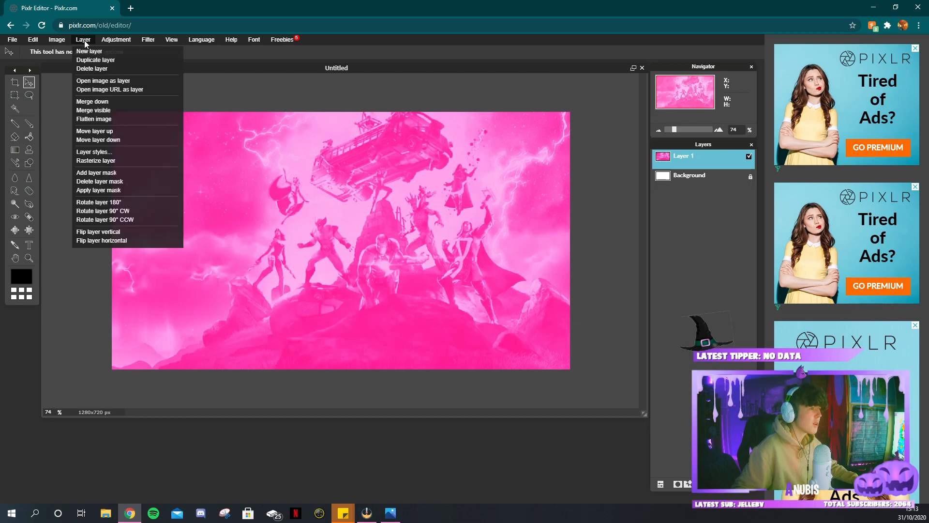
{"action": "left_click", "coordinate": [110, 82]}
{"action": "left_click", "coordinate": [322, 26]}
{"action": "key", "text": "Escape"}
{"action": "left_click", "coordinate": [115, 81]}
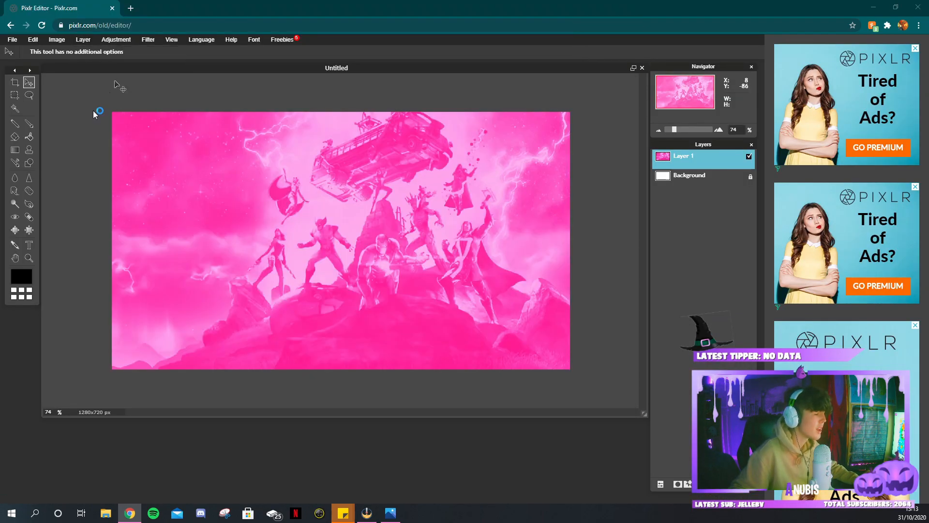
{"action": "left_click", "coordinate": [318, 25]}
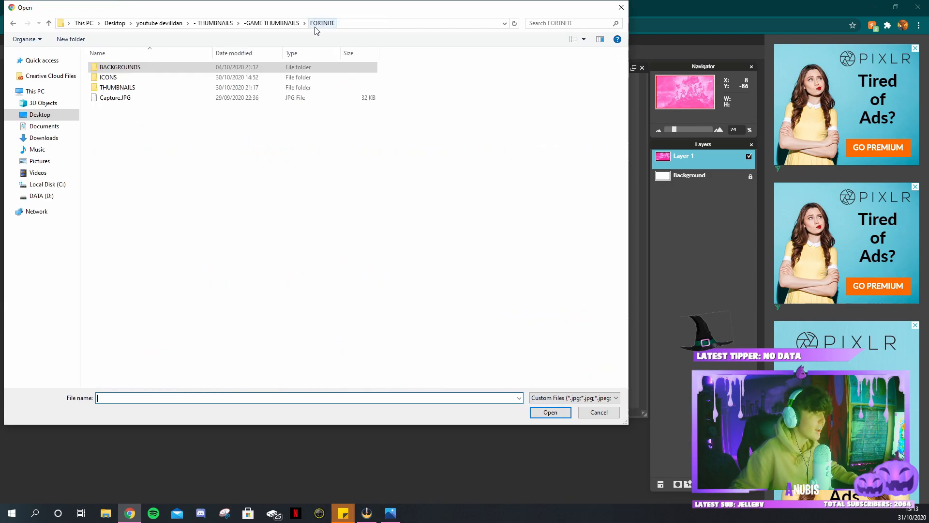
{"action": "double_click", "coordinate": [121, 87]}
{"action": "double_click", "coordinate": [221, 78]}
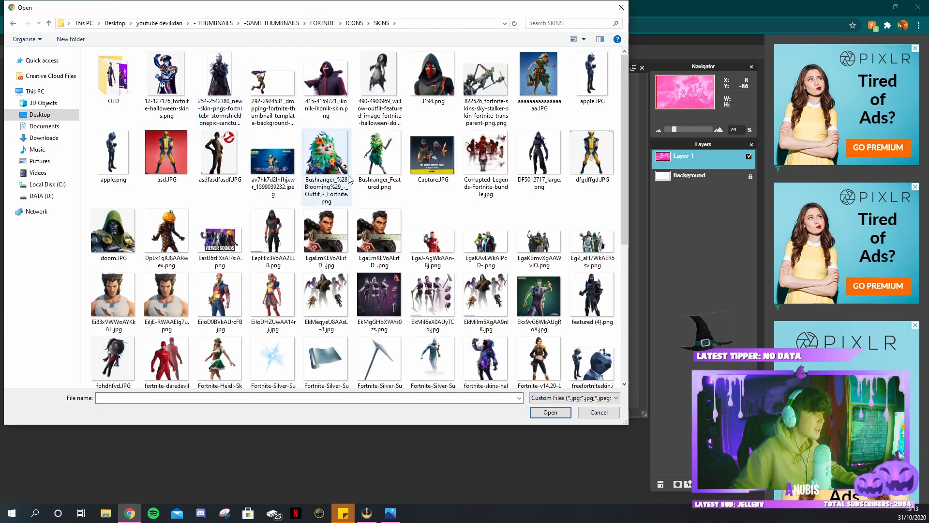
{"action": "scroll", "coordinate": [356, 283], "scroll_direction": "down", "scroll_amount": 3}
{"action": "scroll", "coordinate": [356, 283], "scroll_direction": "up", "scroll_amount": 3}
{"action": "double_click", "coordinate": [326, 153]}
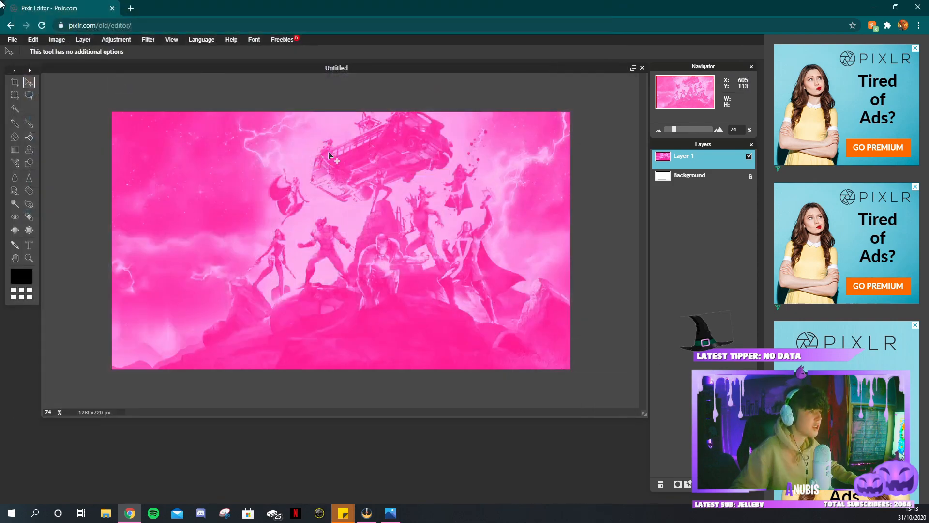
- Enlarge the Bushranger character with a free transform to about the full canvas height, place it at the canvas's left side, and apply it
{"action": "left_click", "coordinate": [33, 39]}
{"action": "left_click", "coordinate": [62, 99]}
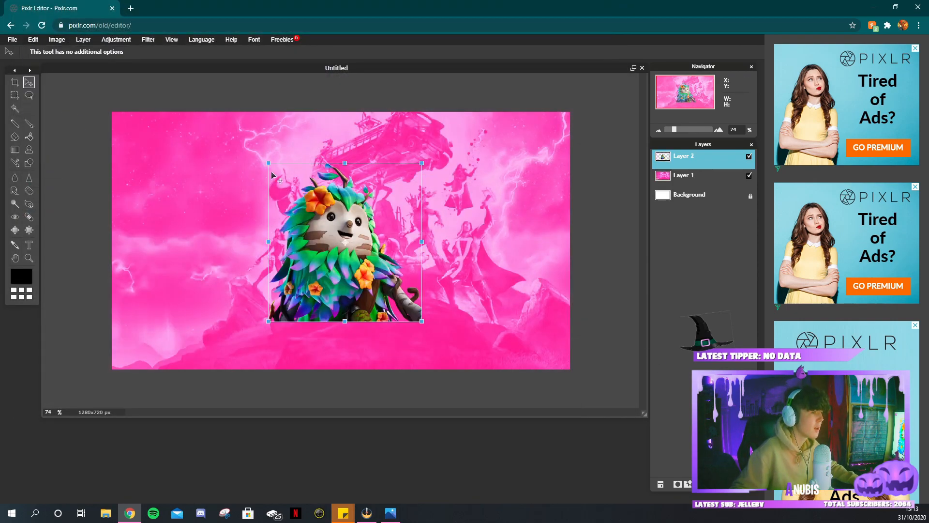
{"action": "left_click_drag", "start_coordinate": [267, 163], "coordinate": [138, 108]}
{"action": "left_click_drag", "start_coordinate": [374, 255], "coordinate": [254, 250]}
{"action": "left_click", "coordinate": [420, 309]}
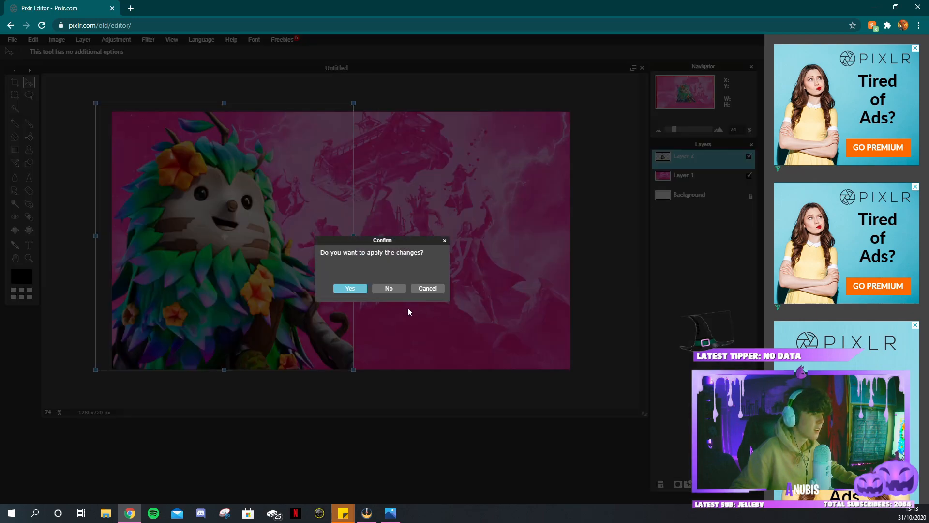
{"action": "left_click", "coordinate": [359, 289]}
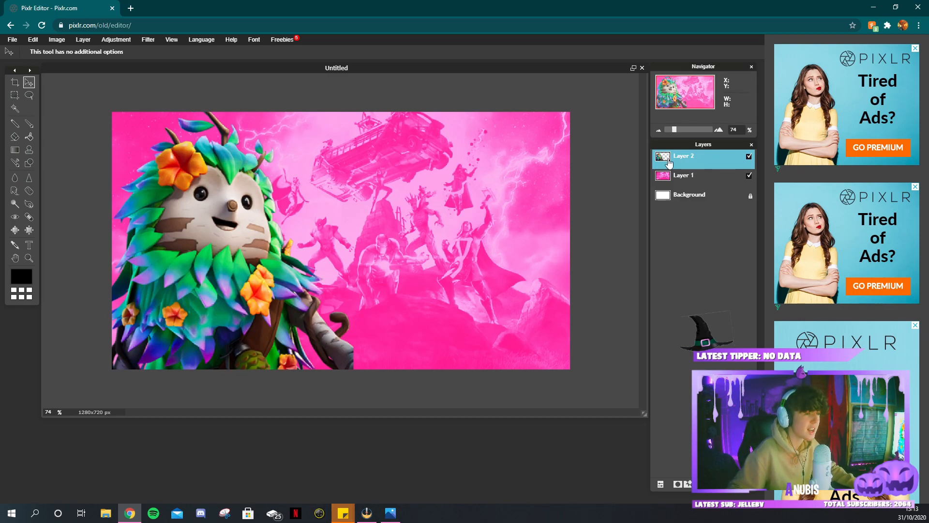
- Duplicate the Bushranger character layer and place the copy directly beneath the original, keeping the copy selected
{"action": "right_click", "coordinate": [698, 158]}
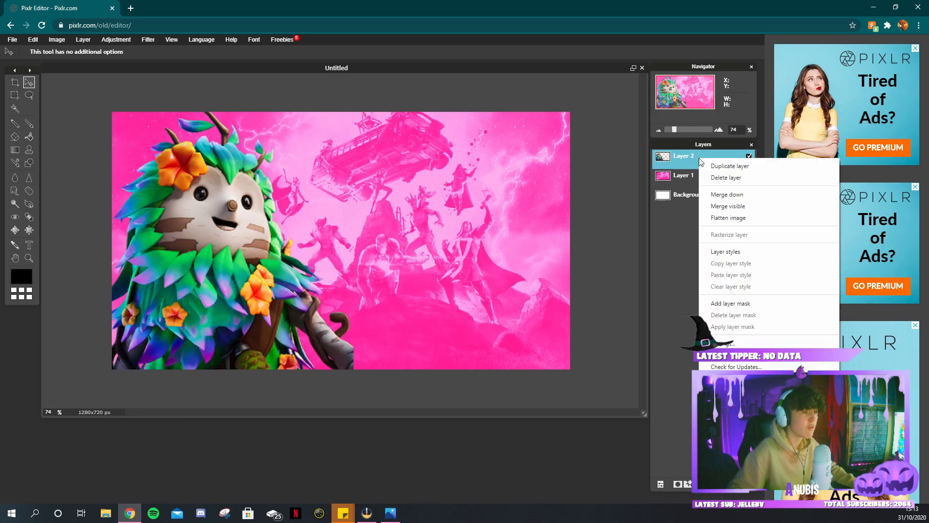
{"action": "left_click", "coordinate": [709, 170]}
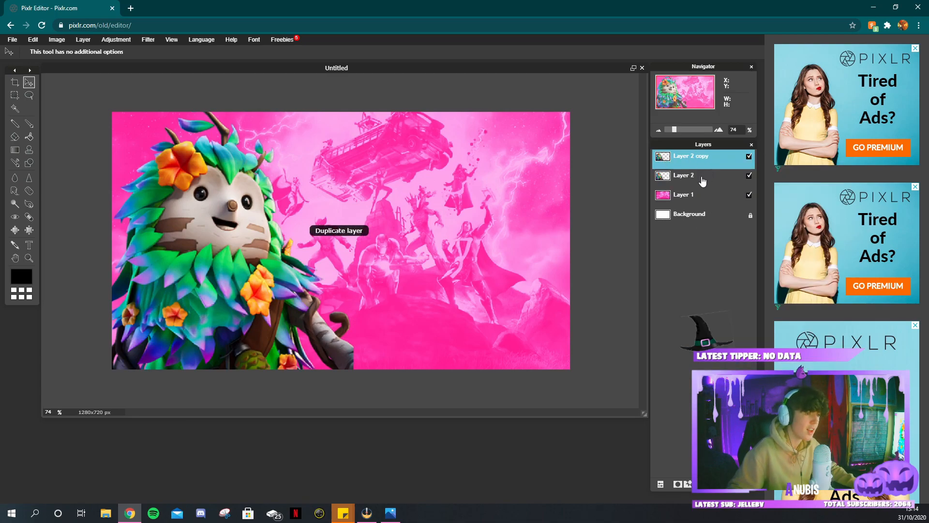
{"action": "left_click", "coordinate": [699, 178]}
{"action": "left_click_drag", "start_coordinate": [691, 172], "coordinate": [689, 162]}
{"action": "left_click", "coordinate": [690, 178]}
{"action": "left_click", "coordinate": [689, 162]}
{"action": "left_click", "coordinate": [693, 181]}
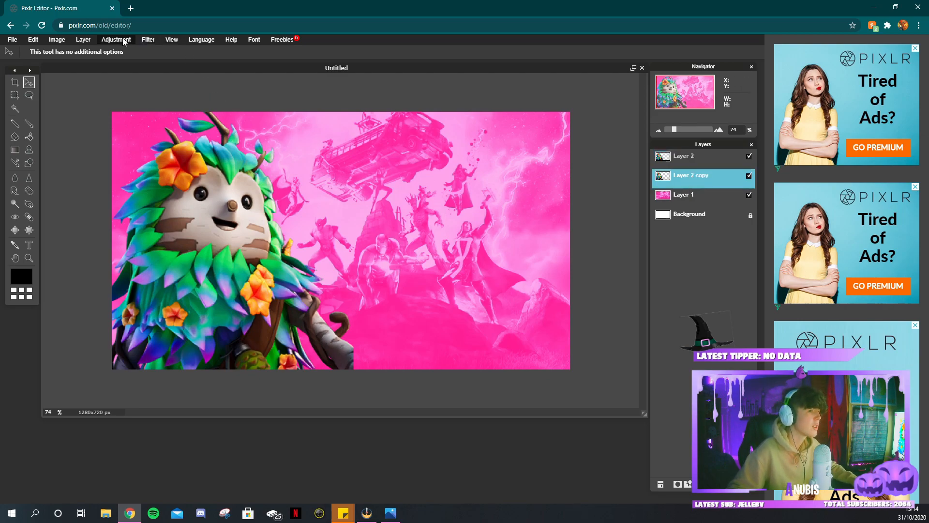
- Turn the character copy white with Hue & Saturation at Lightness 100 and offset it slightly behind the original as an outline
{"action": "left_click_drag", "start_coordinate": [230, 244], "coordinate": [397, 244]}
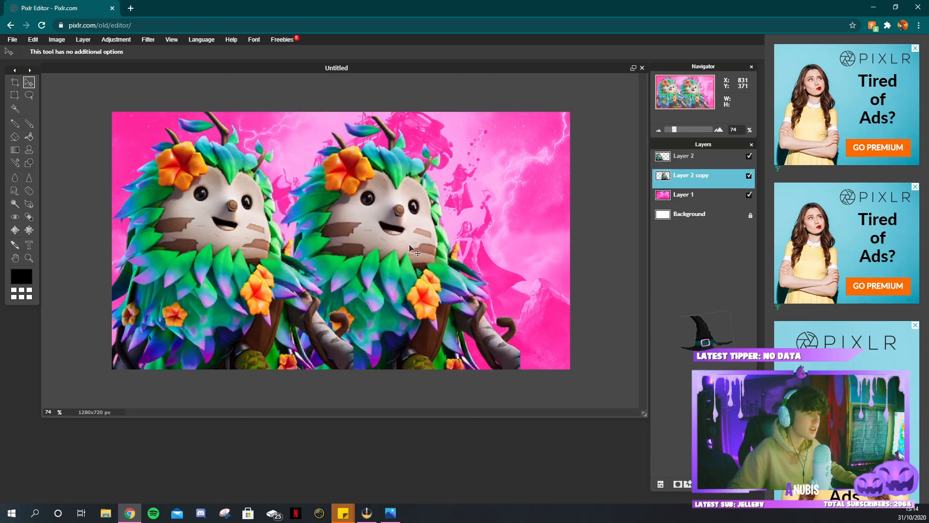
{"action": "left_click", "coordinate": [112, 43]}
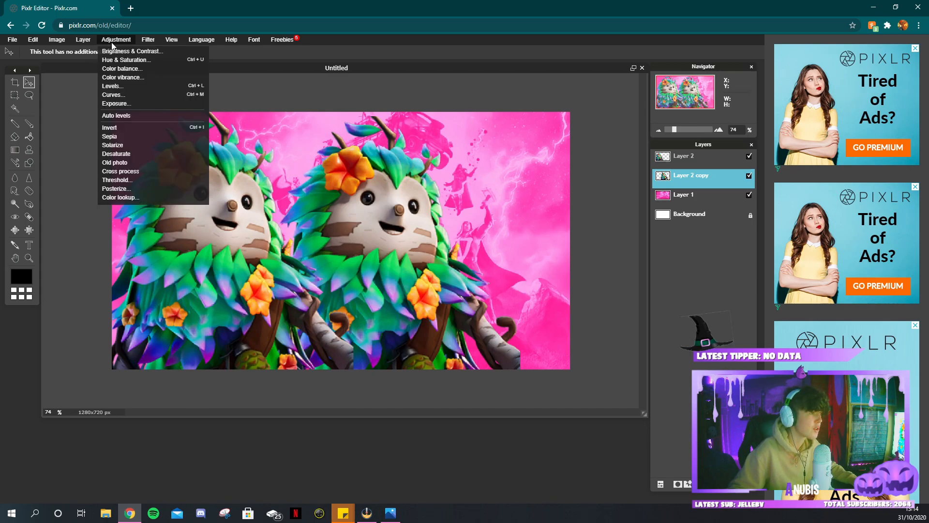
{"action": "left_click", "coordinate": [129, 60]}
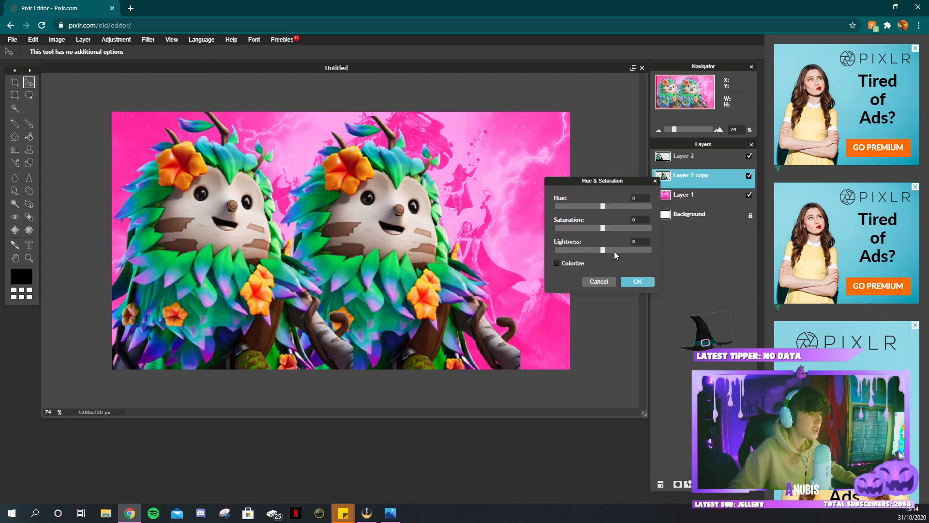
{"action": "left_click_drag", "start_coordinate": [602, 250], "coordinate": [700, 248]}
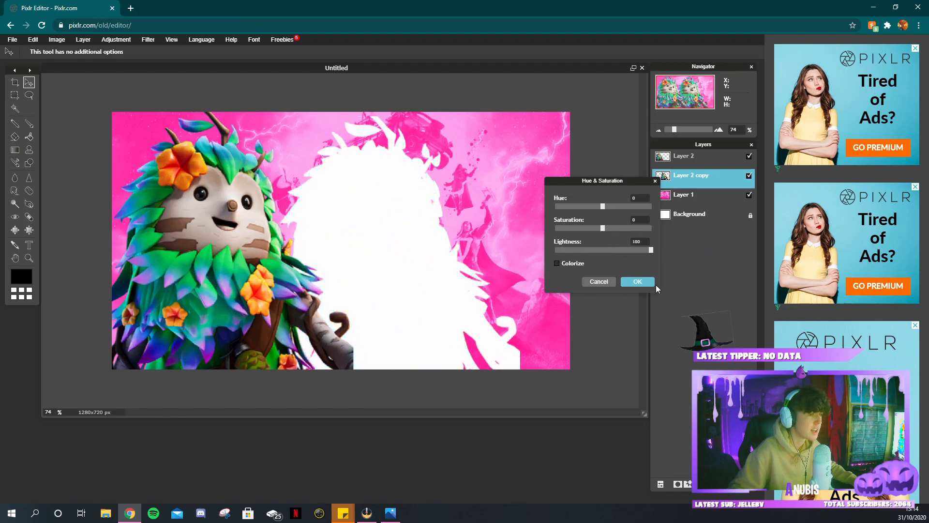
{"action": "left_click", "coordinate": [637, 281]}
{"action": "left_click_drag", "start_coordinate": [417, 246], "coordinate": [241, 237]}
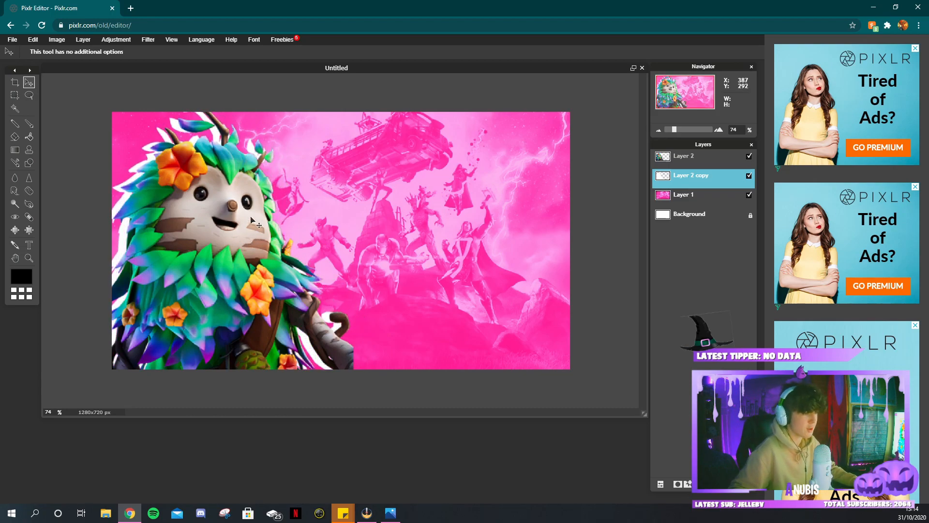
{"action": "scroll", "coordinate": [100, 68], "scroll_direction": "up", "scroll_amount": 1}
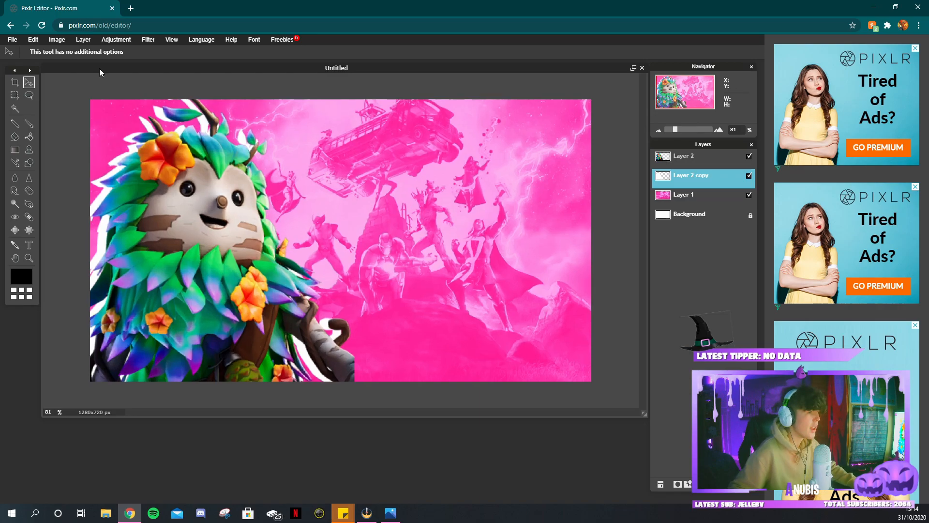
- Open the 1913 x 912 Fortnite landscape JPG from the ICONS > OTHER folder as a new layer
{"action": "left_click", "coordinate": [84, 40]}
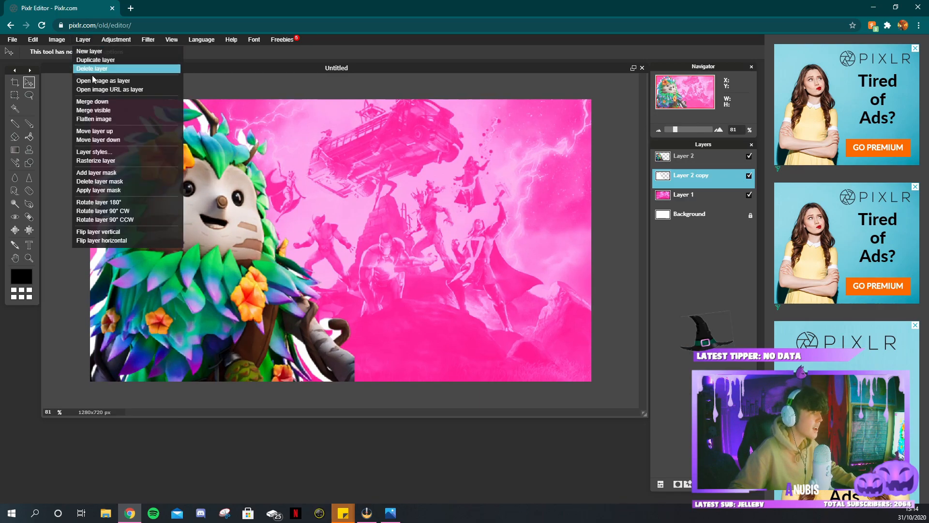
{"action": "left_click", "coordinate": [103, 80]}
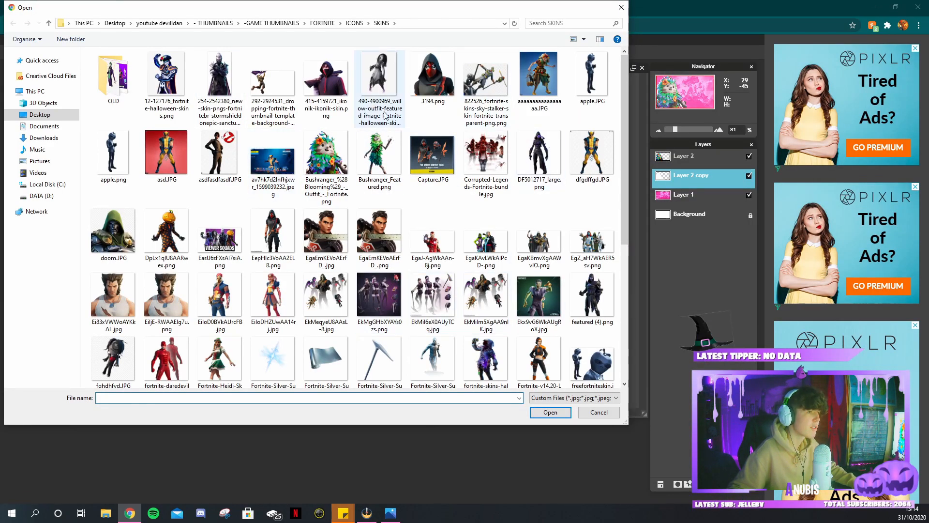
{"action": "left_click", "coordinate": [347, 27]}
{"action": "double_click", "coordinate": [148, 83]}
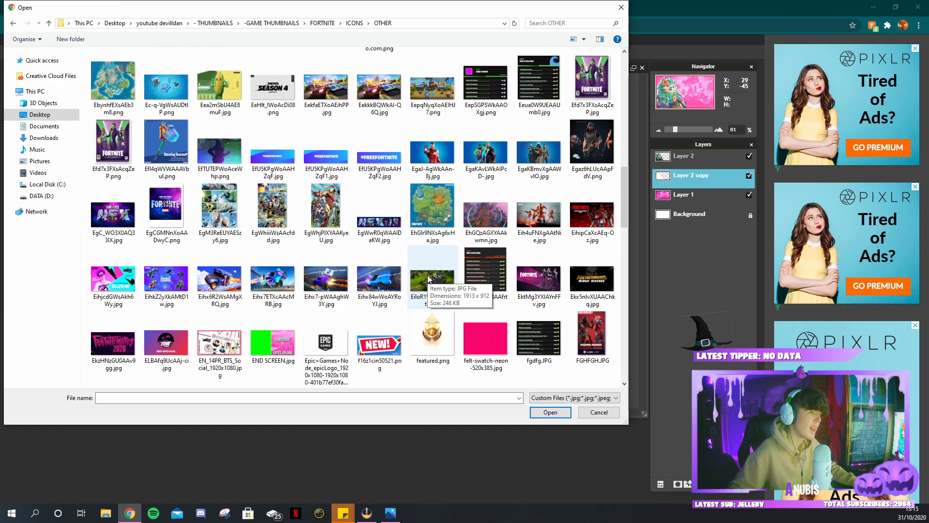
{"action": "double_click", "coordinate": [444, 287]}
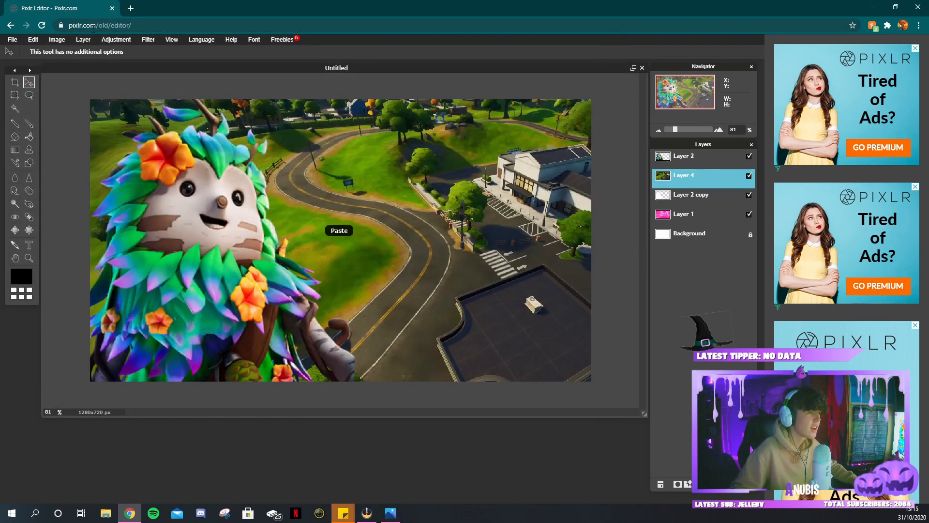
- Scale and position the landscape to leave thin pink borders above, below and at its right, and move its layer beneath the white character copy
{"action": "left_click", "coordinate": [41, 42]}
{"action": "left_click", "coordinate": [72, 106]}
{"action": "left_click_drag", "start_coordinate": [84, 96], "coordinate": [263, 181]}
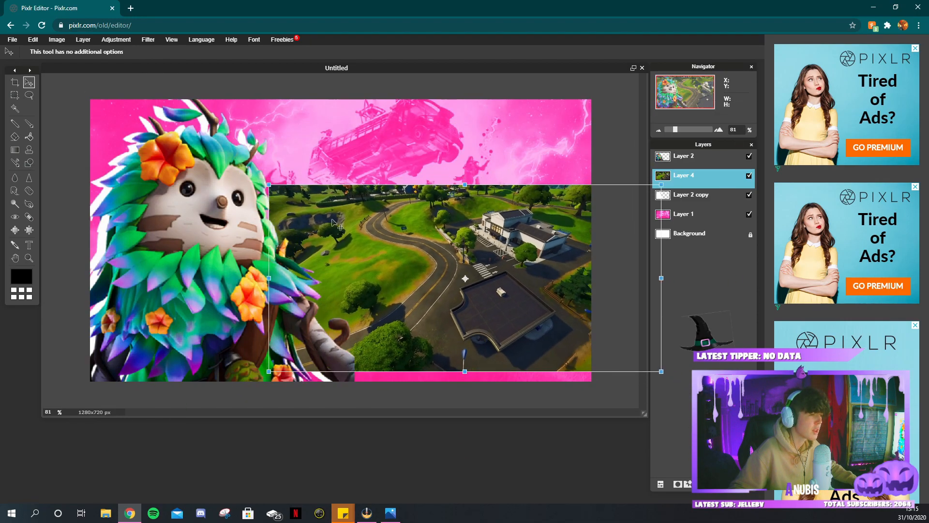
{"action": "left_click_drag", "start_coordinate": [332, 222], "coordinate": [327, 216]}
{"action": "left_click_drag", "start_coordinate": [291, 172], "coordinate": [291, 193]}
{"action": "left_click_drag", "start_coordinate": [185, 150], "coordinate": [108, 93]}
{"action": "left_click_drag", "start_coordinate": [392, 216], "coordinate": [310, 204]}
{"action": "left_click", "coordinate": [393, 89]}
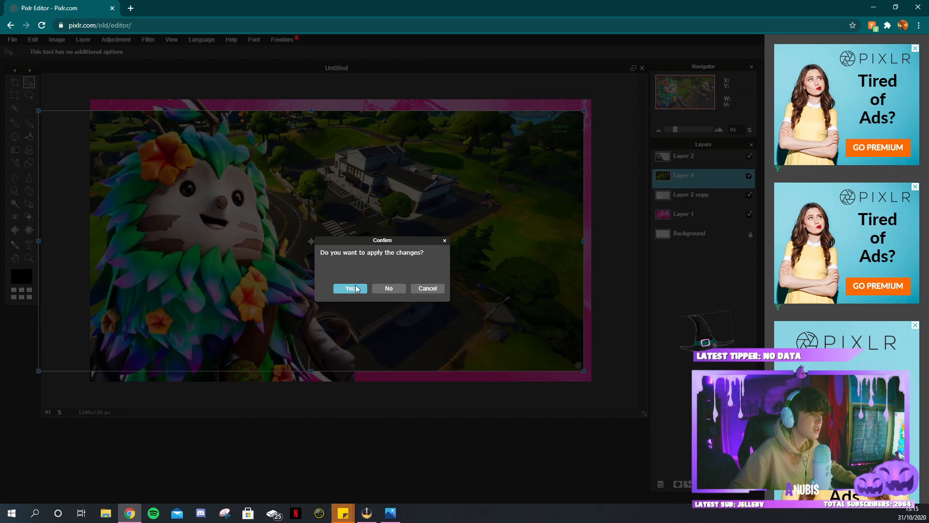
{"action": "left_click", "coordinate": [350, 288]}
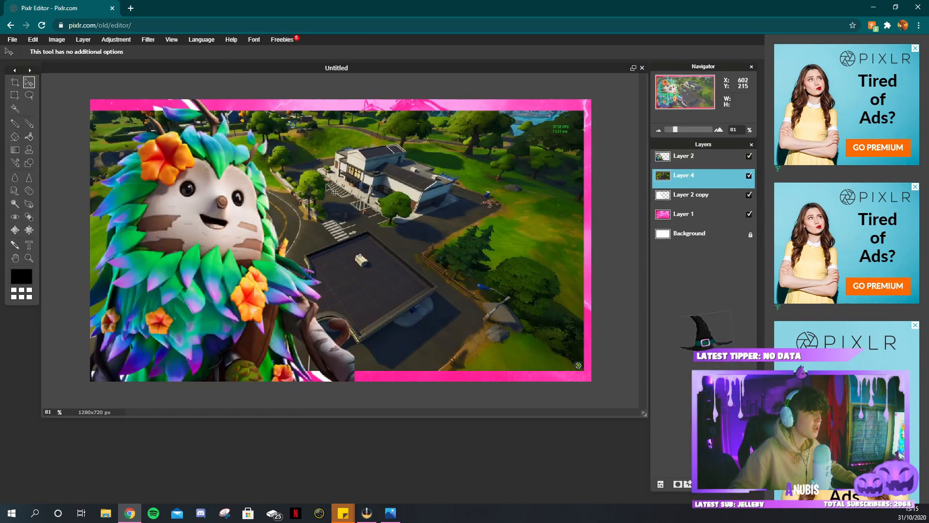
{"action": "left_click_drag", "start_coordinate": [676, 187], "coordinate": [688, 212]}
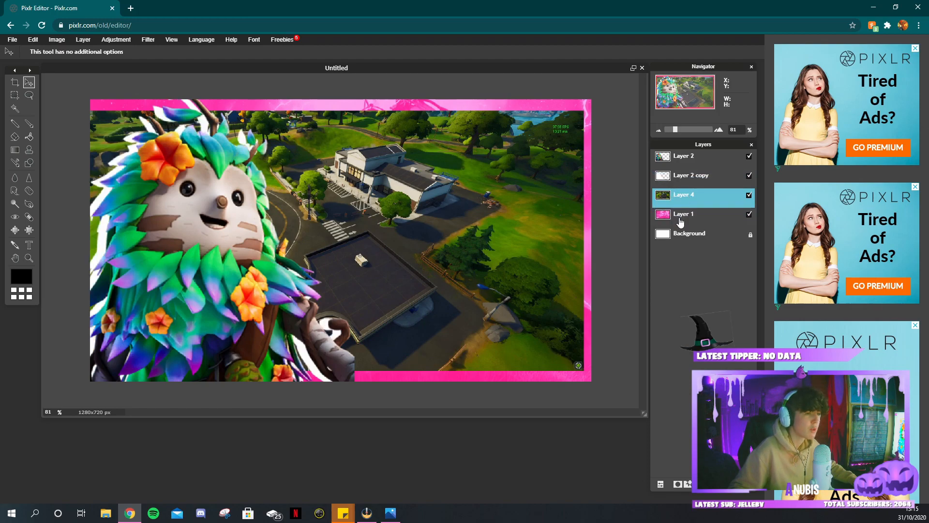
{"action": "left_click_drag", "start_coordinate": [679, 195], "coordinate": [680, 172]}
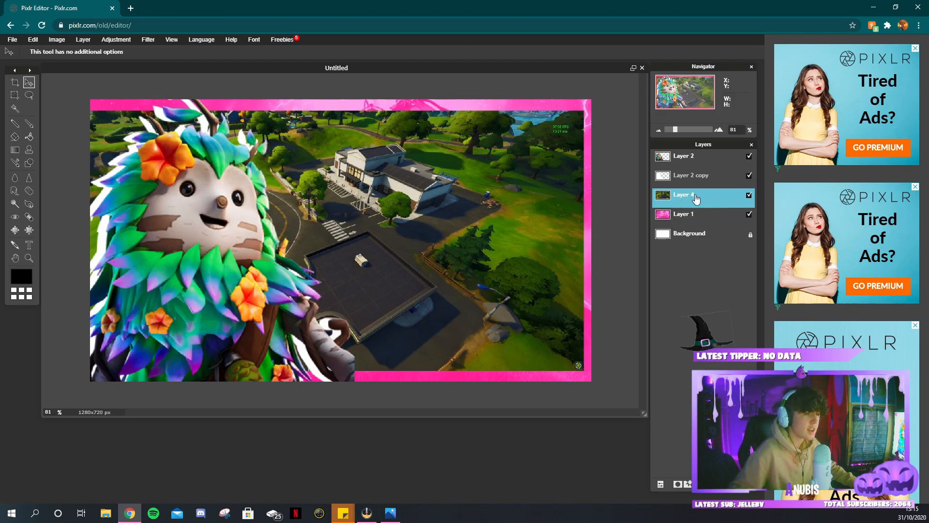
- Select the Eraser for the landscape layer and try soft round brush presets between 25 and 200, ending on 50
{"action": "left_click", "coordinate": [15, 136]}
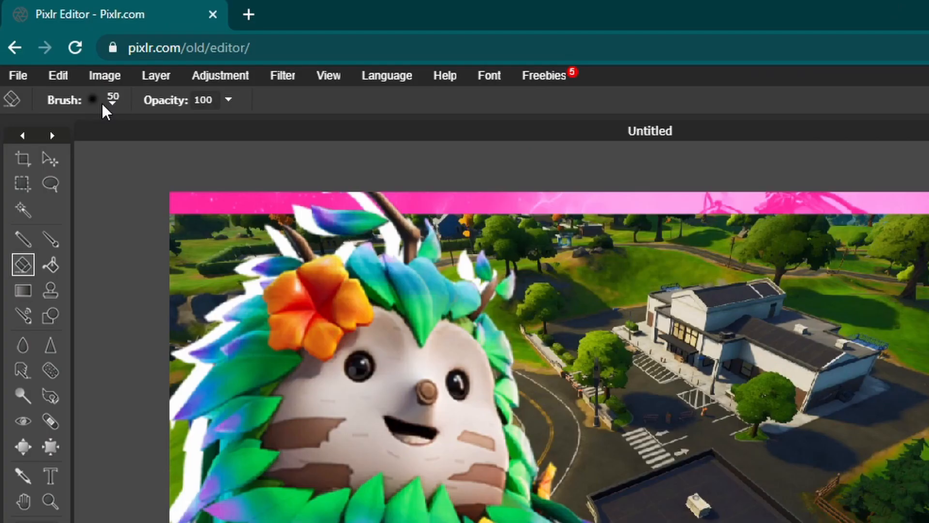
{"action": "left_click", "coordinate": [57, 55]}
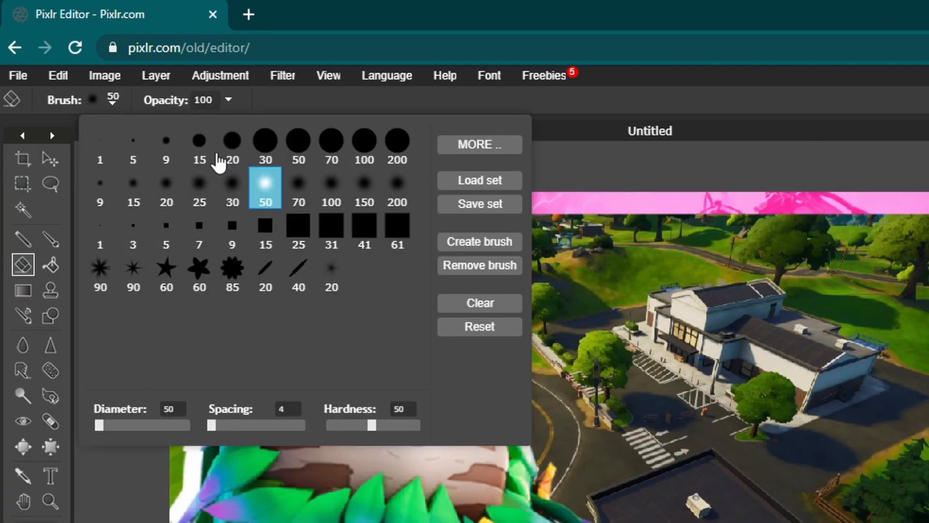
{"action": "left_click", "coordinate": [398, 189]}
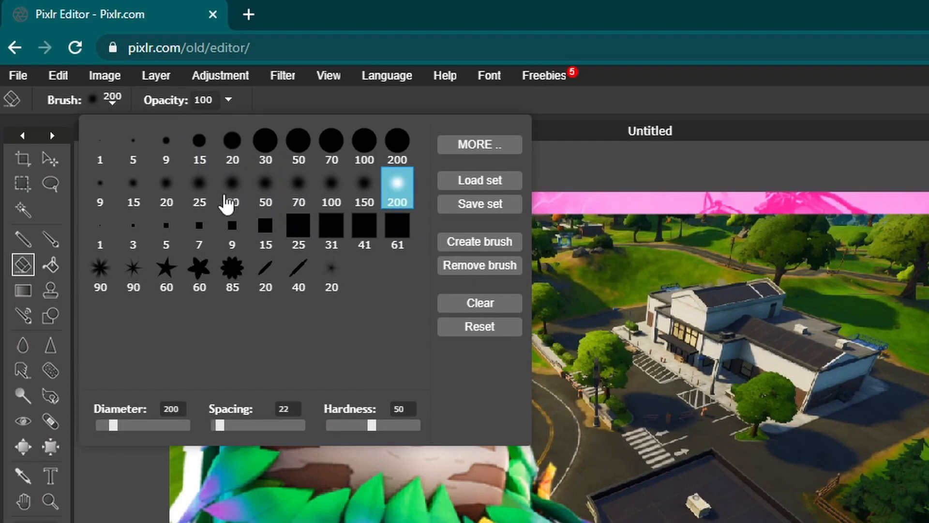
{"action": "left_click", "coordinate": [200, 186]}
{"action": "left_click", "coordinate": [397, 188]}
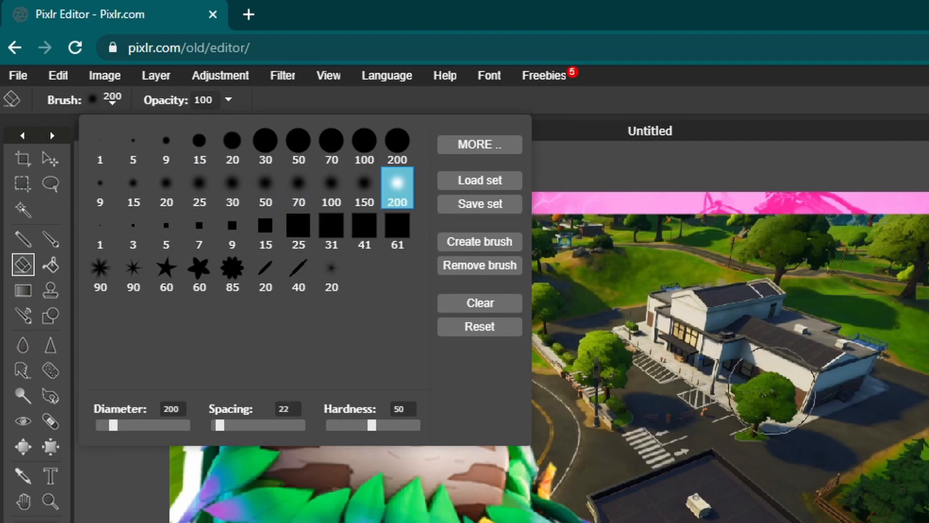
{"action": "left_click", "coordinate": [364, 187]}
{"action": "left_click", "coordinate": [331, 187]}
{"action": "left_click", "coordinate": [298, 188]}
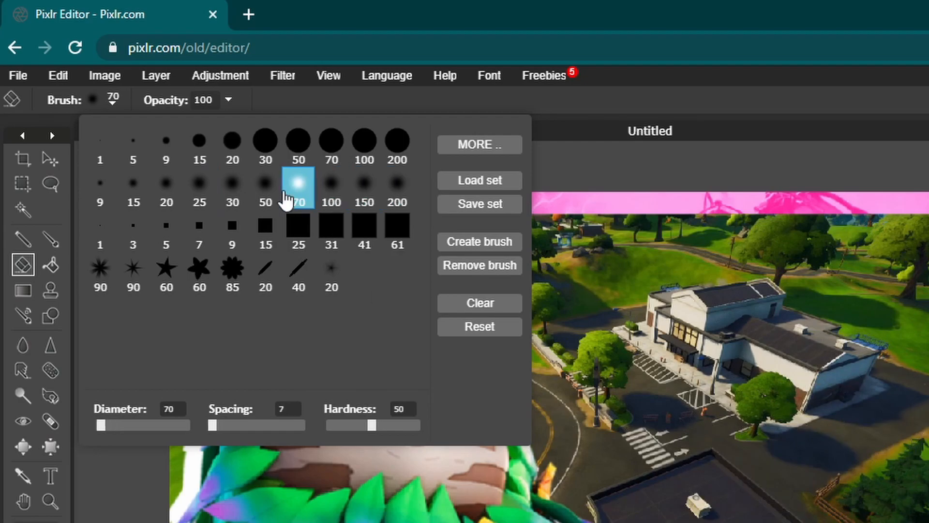
{"action": "left_click", "coordinate": [266, 188]}
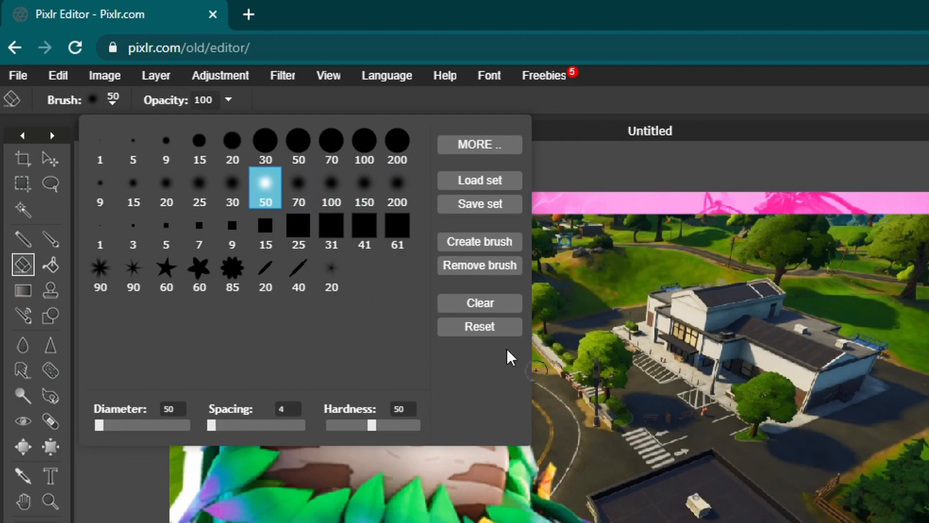
- Erase the landscape around the upper-left part of the character with the hard round 200 brush at 100 opacity
{"action": "left_click", "coordinate": [260, 148]}
{"action": "left_click", "coordinate": [397, 140]}
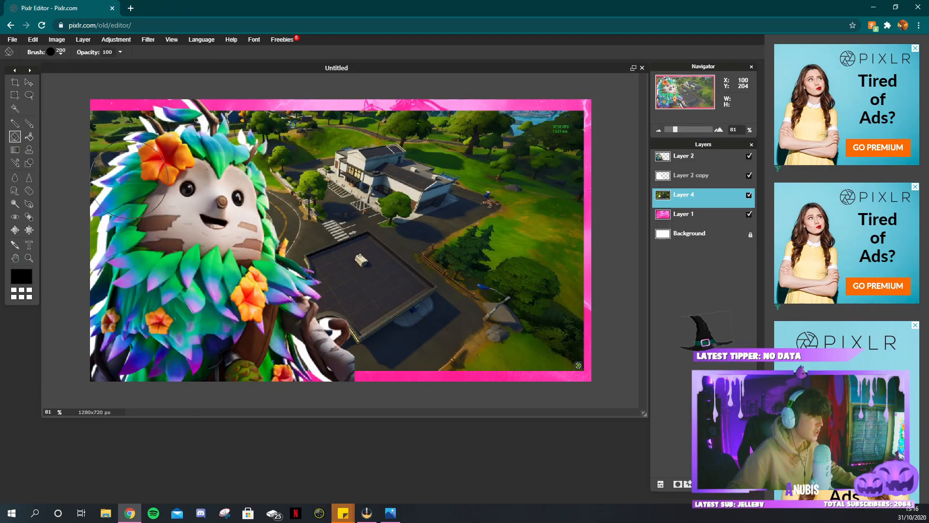
{"action": "mouse_move", "coordinate": [129, 179]}
{"action": "left_mouse_down"}
{"action": "mouse_move", "coordinate": [113, 155]}
{"action": "mouse_move", "coordinate": [140, 127]}
{"action": "mouse_move", "coordinate": [174, 123]}
{"action": "mouse_move", "coordinate": [157, 134]}
{"action": "left_mouse_up"}
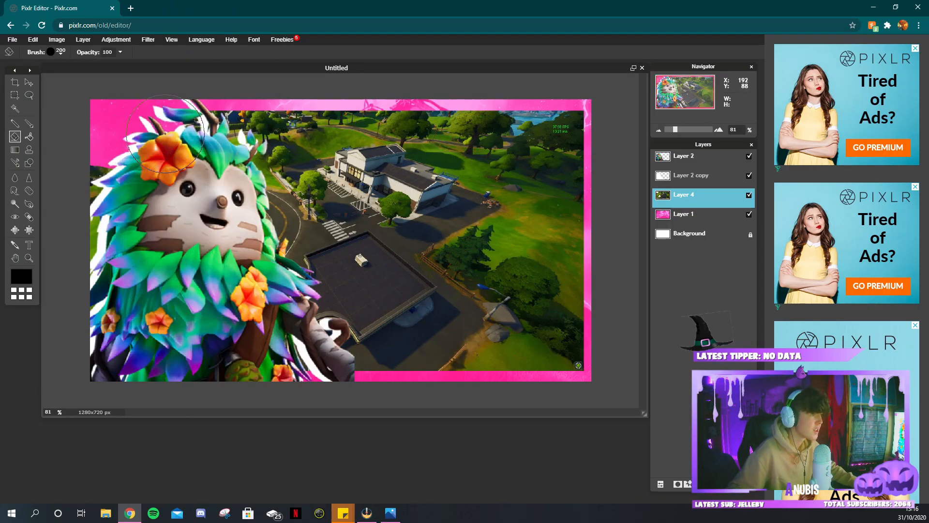
{"action": "left_click", "coordinate": [29, 83]}
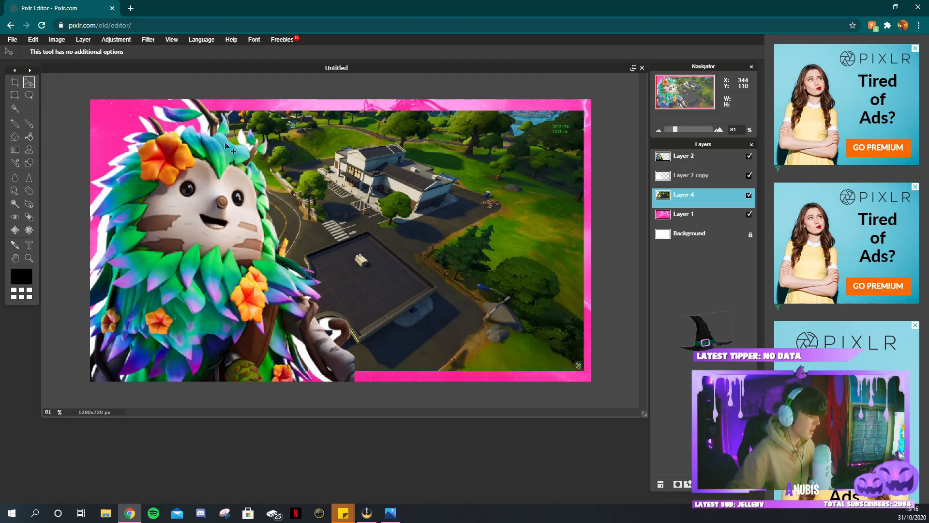
- Undo the last eraser strokes and erase the landscape down the character's left side with the hard 200 brush at 100 opacity
{"action": "key", "text": "ctrl+z"}
{"action": "key", "text": "ctrl+z"}
{"action": "key", "text": "ctrl+z"}
{"action": "left_click", "coordinate": [15, 136]}
{"action": "mouse_move", "coordinate": [164, 129]}
{"action": "left_mouse_down"}
{"action": "mouse_move", "coordinate": [155, 121]}
{"action": "mouse_move", "coordinate": [114, 140]}
{"action": "mouse_move", "coordinate": [99, 283]}
{"action": "left_mouse_up"}
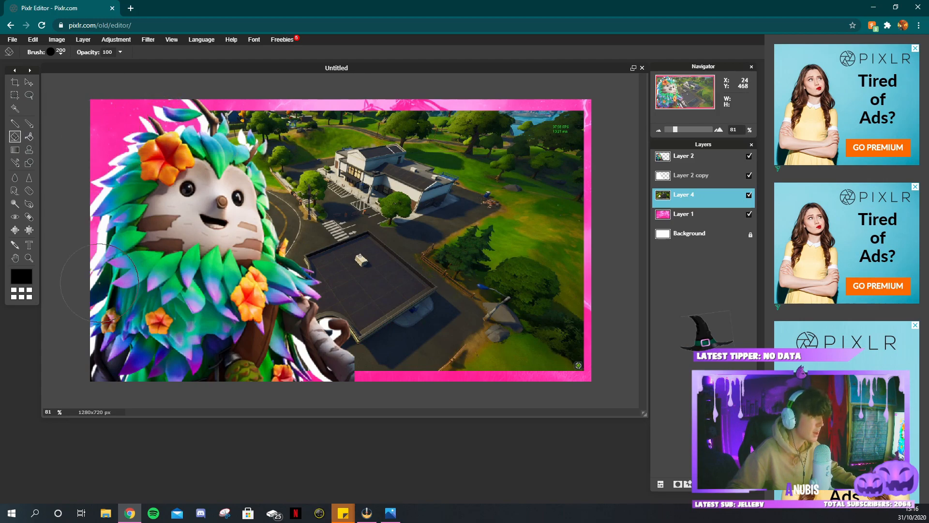
{"action": "left_click", "coordinate": [29, 82]}
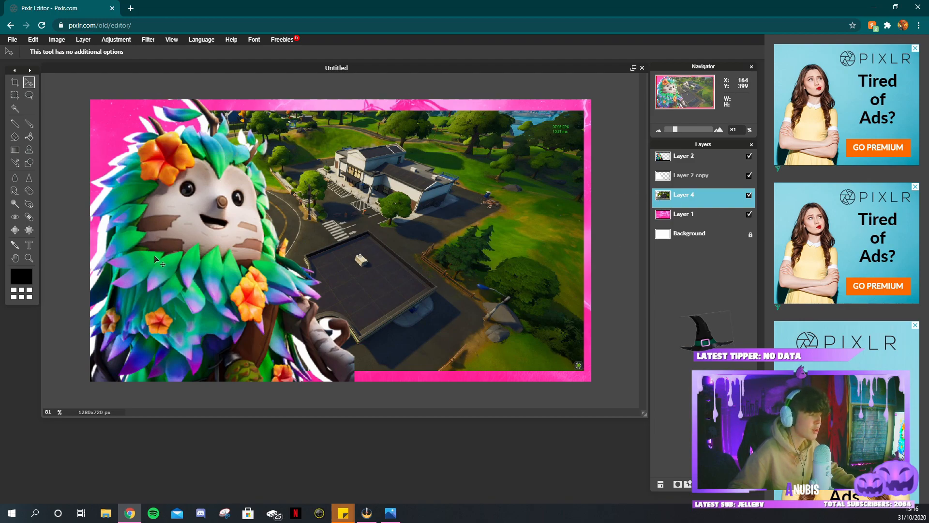
- Duplicate the landscape layer and turn the lower copy pure white with Hue & Saturation at Lightness 100
{"action": "right_click", "coordinate": [681, 198]}
{"action": "left_click", "coordinate": [696, 208]}
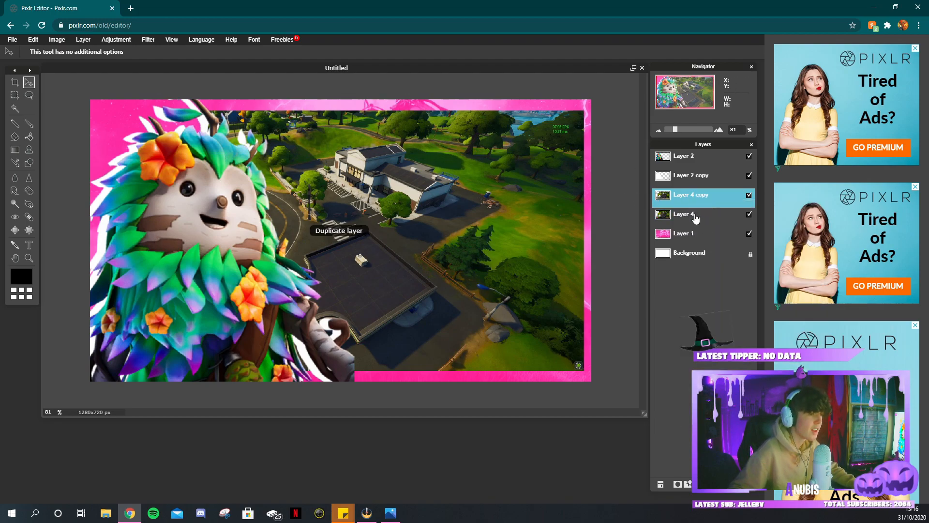
{"action": "left_click", "coordinate": [695, 216]}
{"action": "left_click", "coordinate": [116, 39]}
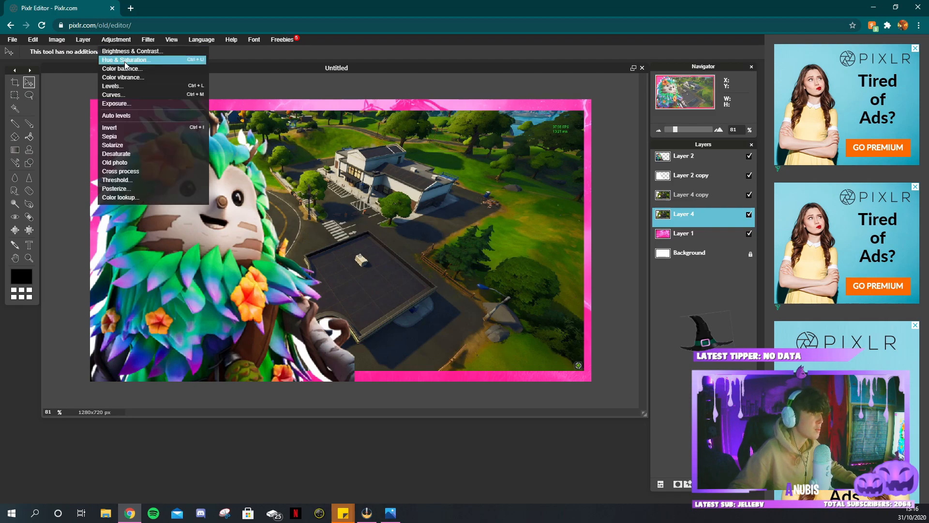
{"action": "left_click", "coordinate": [125, 61]}
{"action": "left_click_drag", "start_coordinate": [606, 252], "coordinate": [706, 251]}
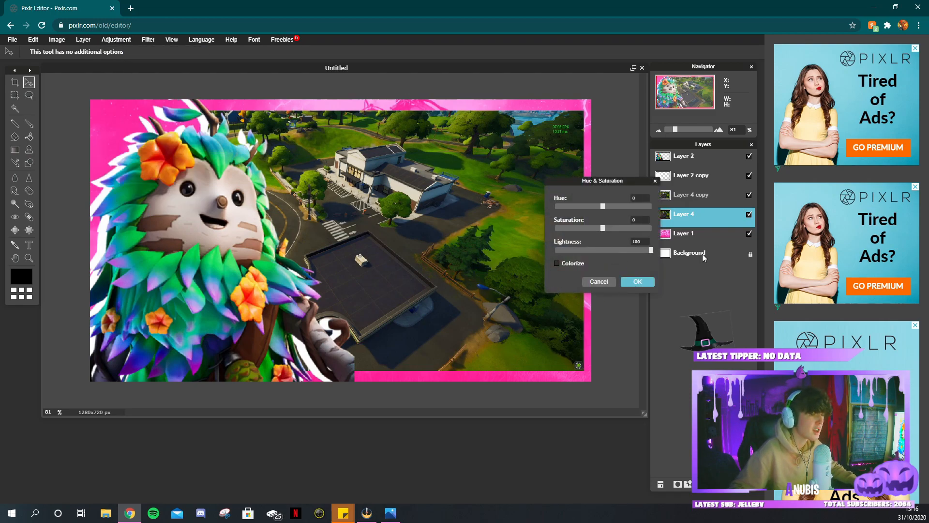
{"action": "left_click", "coordinate": [639, 281]}
- Enlarge the white landscape copy slightly with Free transform to form a thin white border around the landscape, and apply it
{"action": "left_click", "coordinate": [33, 39]}
{"action": "left_click", "coordinate": [55, 112]}
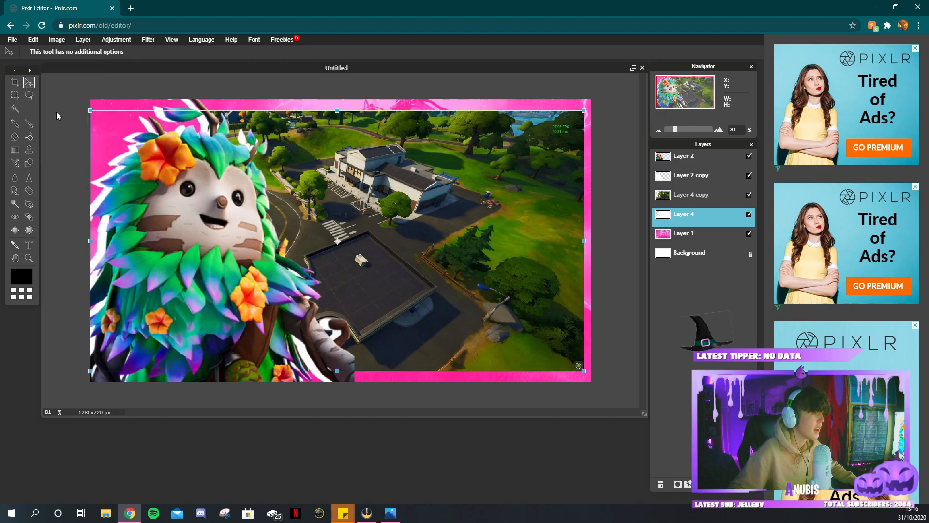
{"action": "left_click_drag", "start_coordinate": [583, 109], "coordinate": [587, 106]}
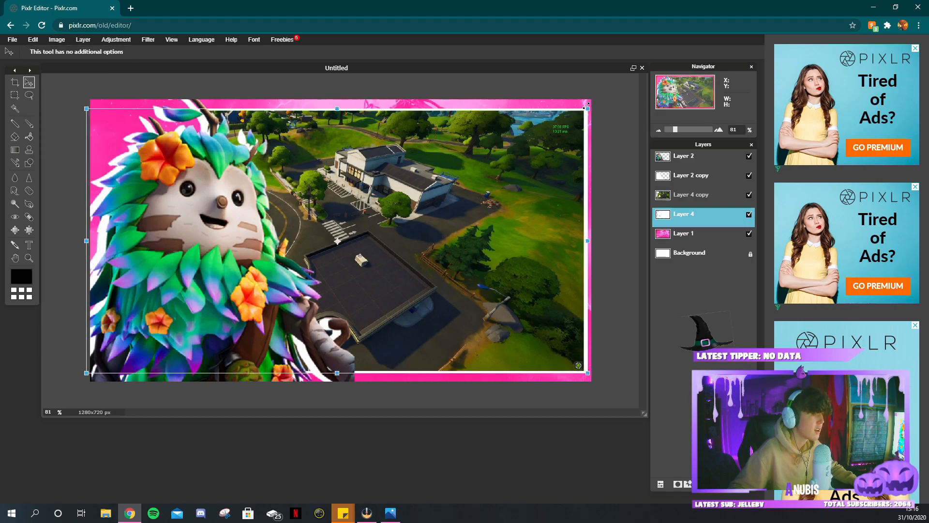
{"action": "left_click_drag", "start_coordinate": [337, 107], "coordinate": [337, 106]}
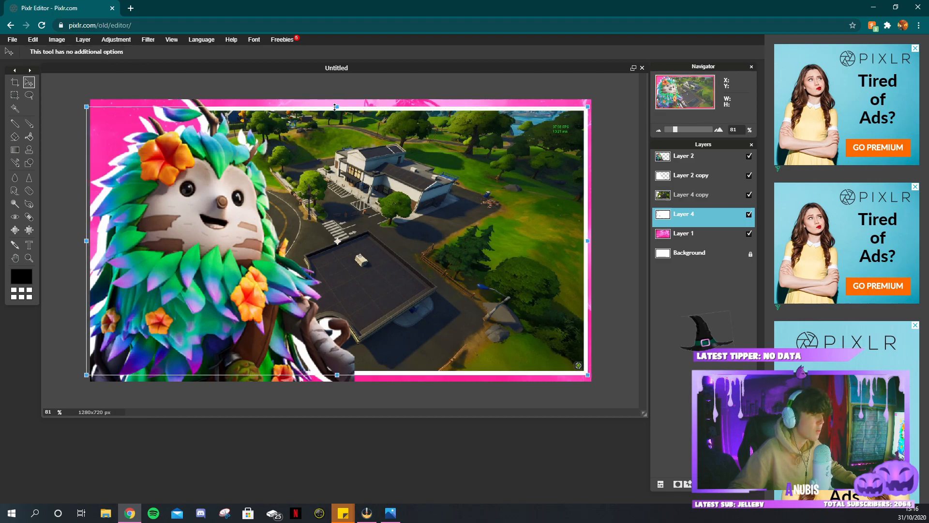
{"action": "left_click", "coordinate": [274, 385]}
{"action": "left_click", "coordinate": [346, 287]}
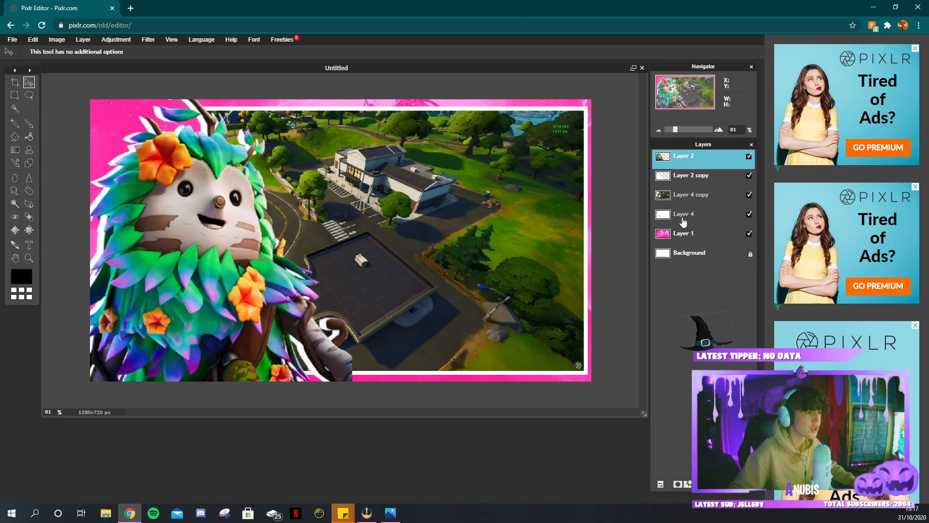
- Bring the pink background layer to the top of the stack to show it, and return it beneath the white border layer
{"action": "left_click", "coordinate": [681, 237]}
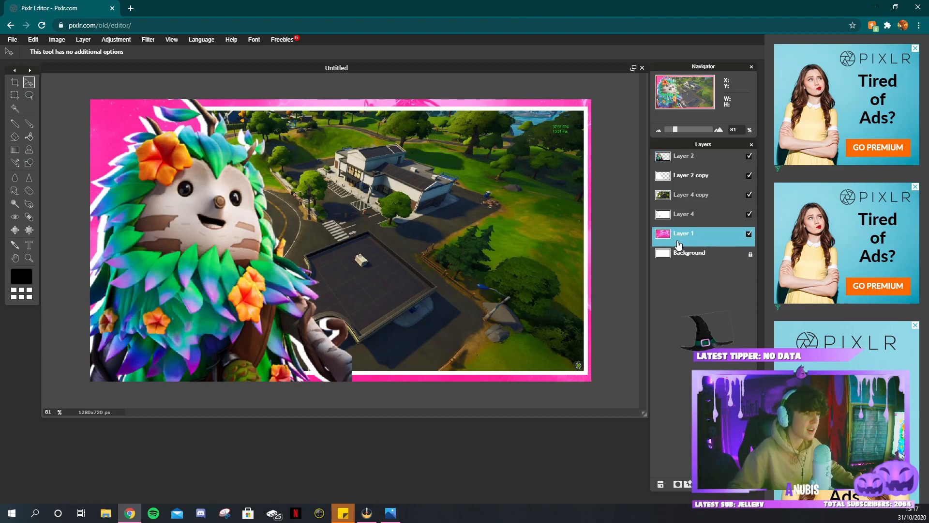
{"action": "left_click_drag", "start_coordinate": [680, 242], "coordinate": [676, 162]}
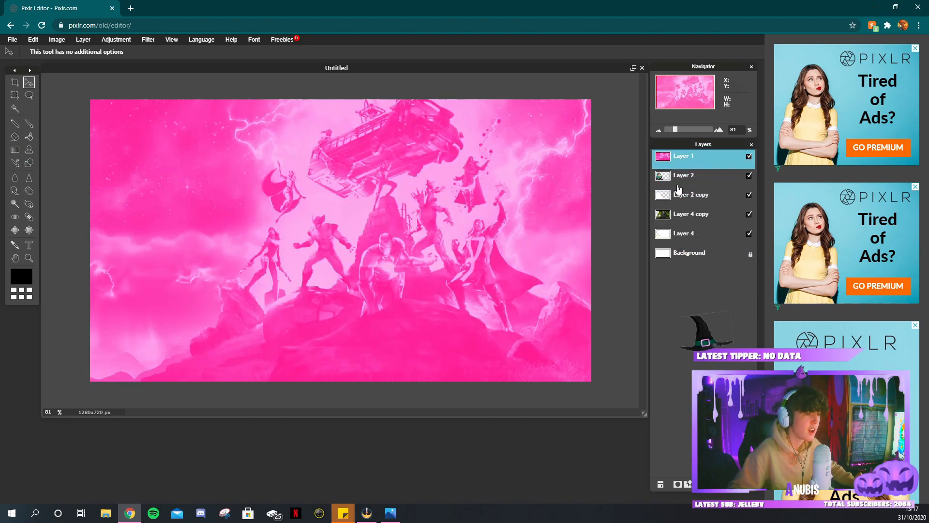
{"action": "left_click_drag", "start_coordinate": [691, 196], "coordinate": [685, 247]}
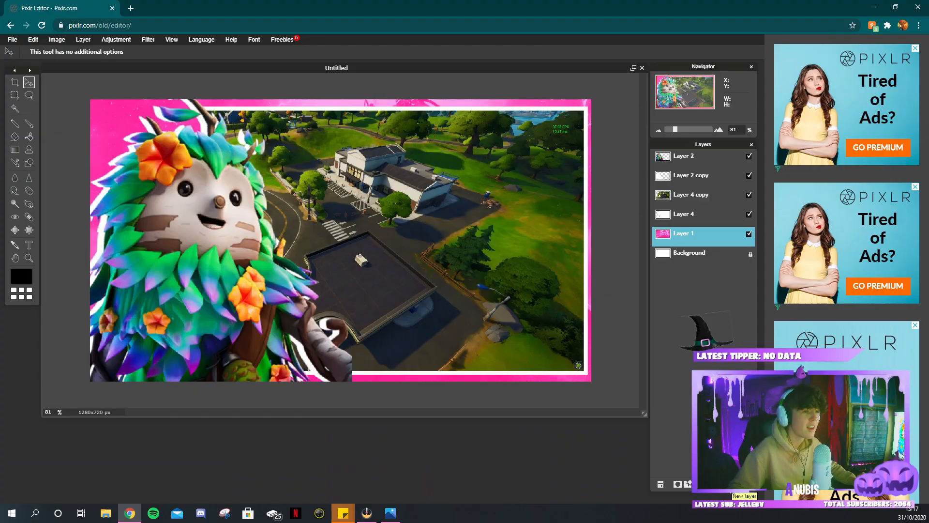
- Add a new layer above the pink background and draw a narrow, filled black vertical strip over the full canvas height
{"action": "left_click", "coordinate": [731, 486]}
{"action": "left_click", "coordinate": [692, 256]}
{"action": "left_click", "coordinate": [693, 242]}
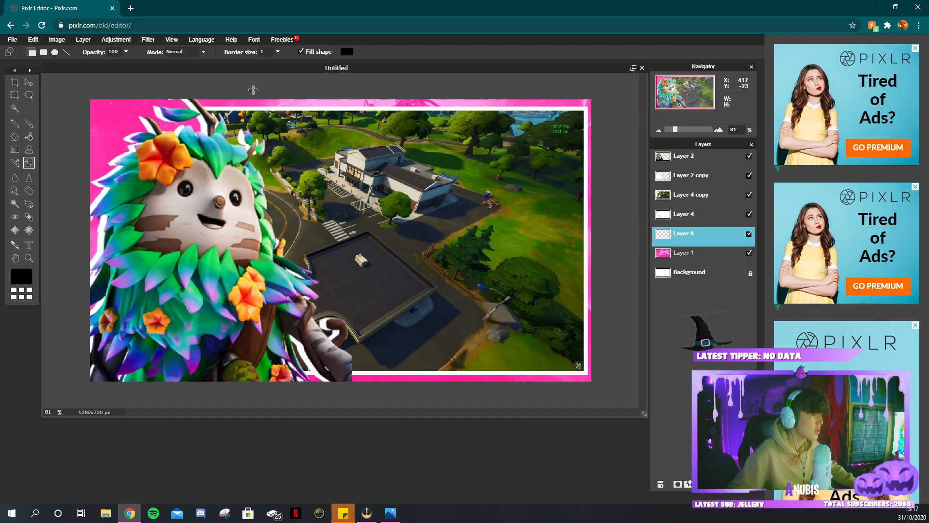
{"action": "left_click_drag", "start_coordinate": [276, 107], "coordinate": [288, 395]}
{"action": "left_click", "coordinate": [30, 82]}
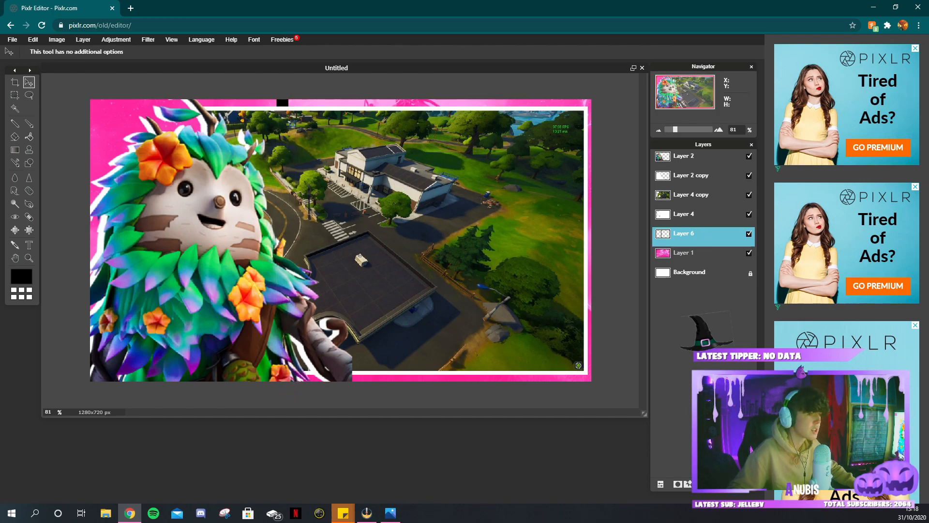
- Turn the black strip white by raising its Lightness in Hue & Saturation
{"action": "mouse_move", "coordinate": [700, 241]}
{"action": "left_mouse_down"}
{"action": "mouse_move", "coordinate": [701, 162]}
{"action": "mouse_move", "coordinate": [702, 236]}
{"action": "left_mouse_up"}
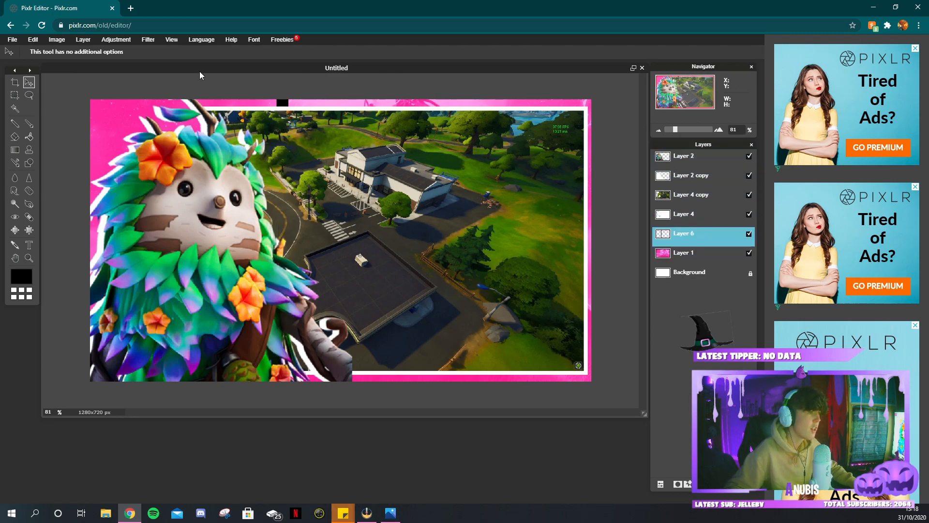
{"action": "left_click", "coordinate": [111, 40]}
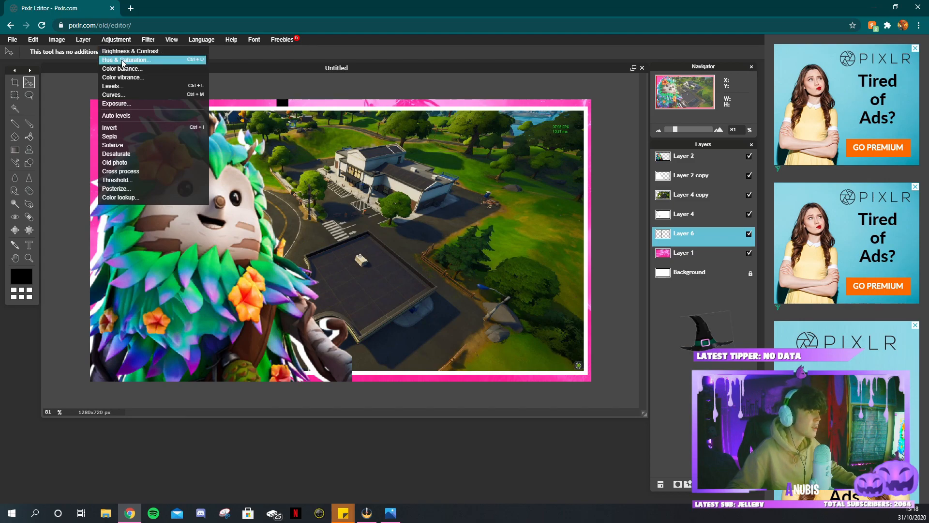
{"action": "left_click", "coordinate": [123, 60]}
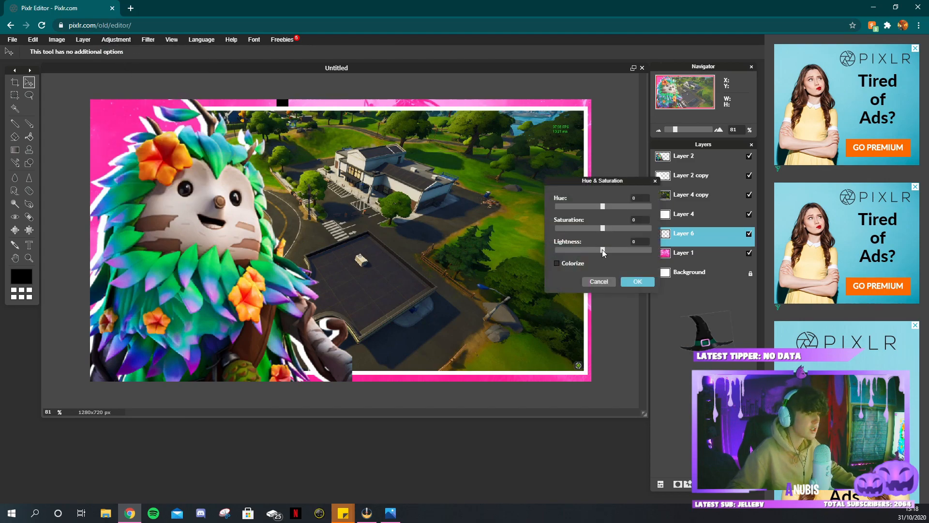
{"action": "left_click", "coordinate": [651, 281]}
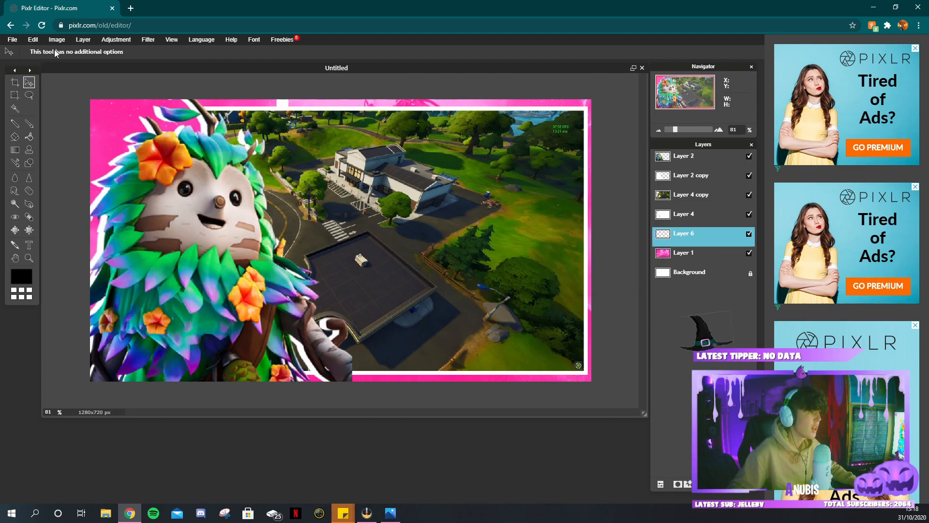
- Rotate the white strip with Free transform so it slants diagonally behind the character, keeping its layer just above the pink background
{"action": "left_click_drag", "start_coordinate": [686, 235], "coordinate": [690, 156]}
{"action": "left_click_drag", "start_coordinate": [690, 228], "coordinate": [689, 240]}
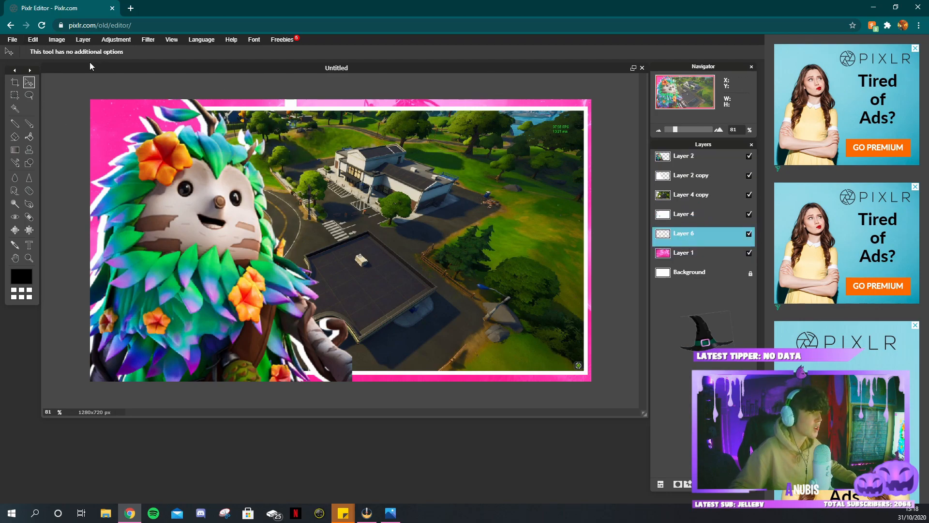
{"action": "left_click", "coordinate": [33, 40]}
{"action": "left_click", "coordinate": [48, 114]}
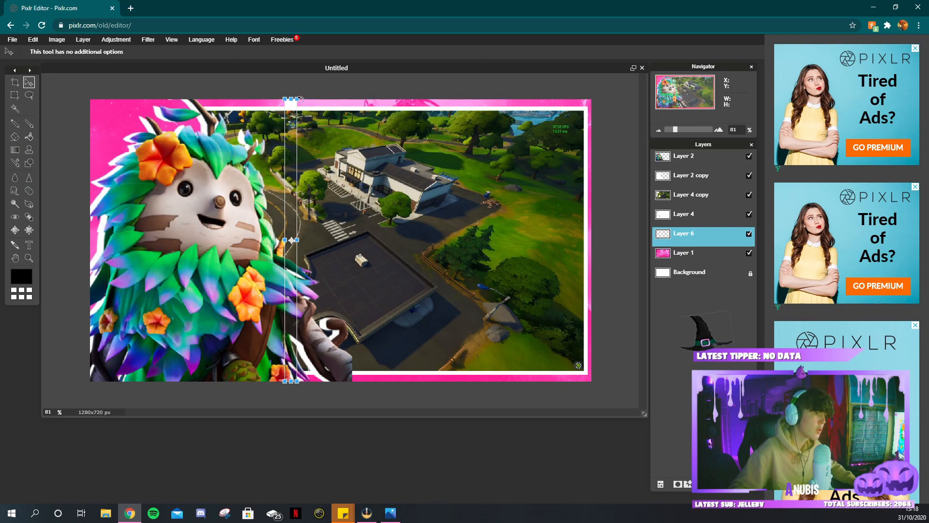
{"action": "left_click_drag", "start_coordinate": [301, 96], "coordinate": [330, 105]}
{"action": "left_click", "coordinate": [363, 347]}
{"action": "left_click", "coordinate": [350, 289]}
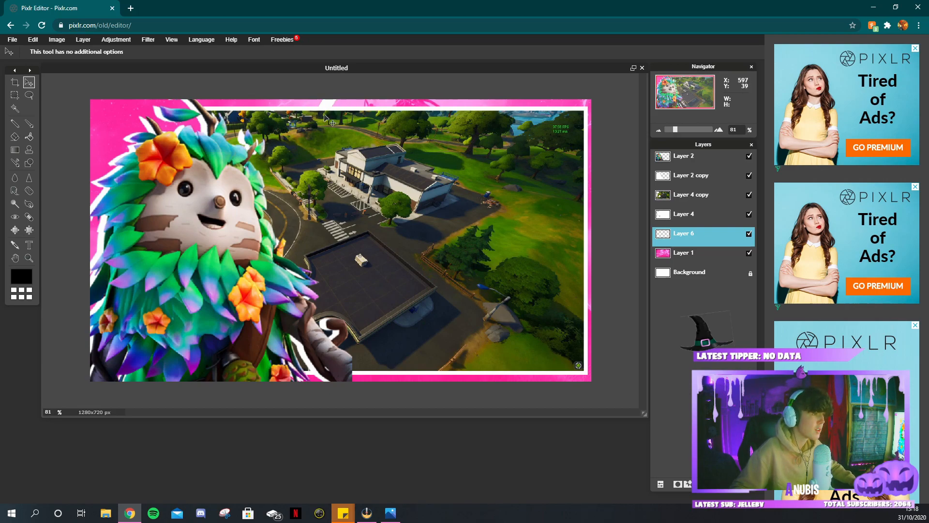
{"action": "left_click_drag", "start_coordinate": [705, 245], "coordinate": [683, 236]}
- Lasso the area of the pink background layer left of the diagonal white strip, over the full canvas height
{"action": "left_click", "coordinate": [29, 95]}
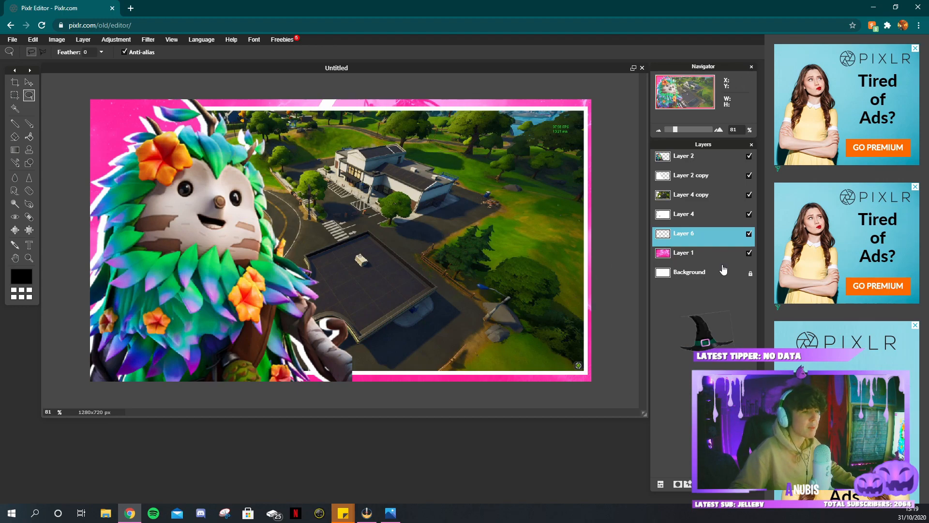
{"action": "left_click", "coordinate": [708, 261]}
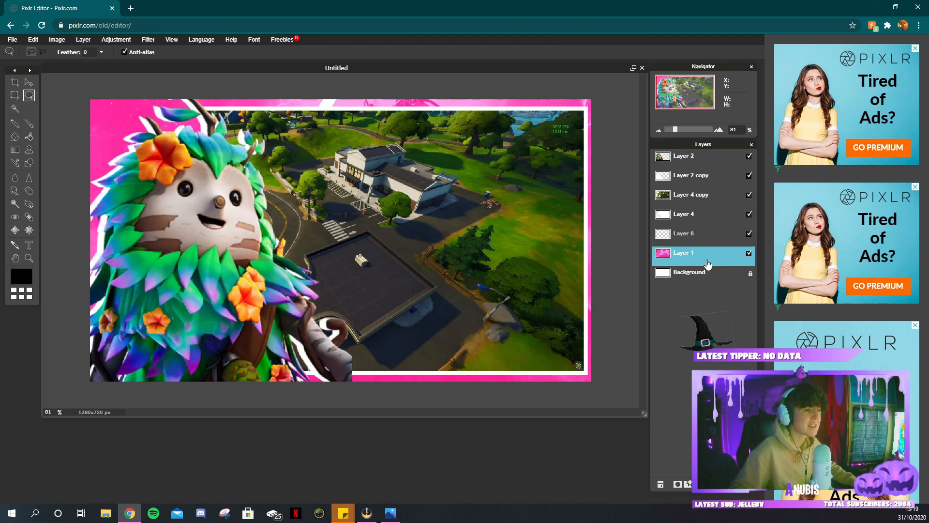
{"action": "left_click", "coordinate": [29, 82]}
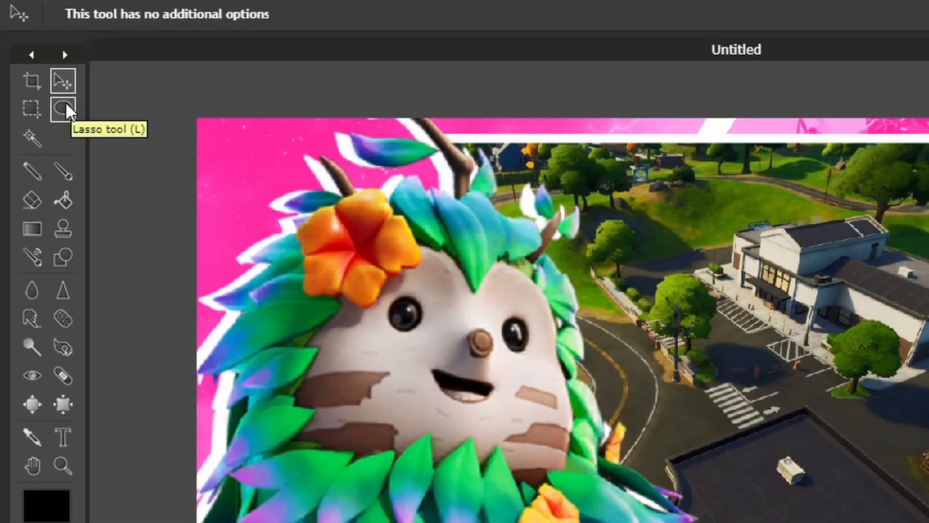
{"action": "left_click", "coordinate": [66, 105]}
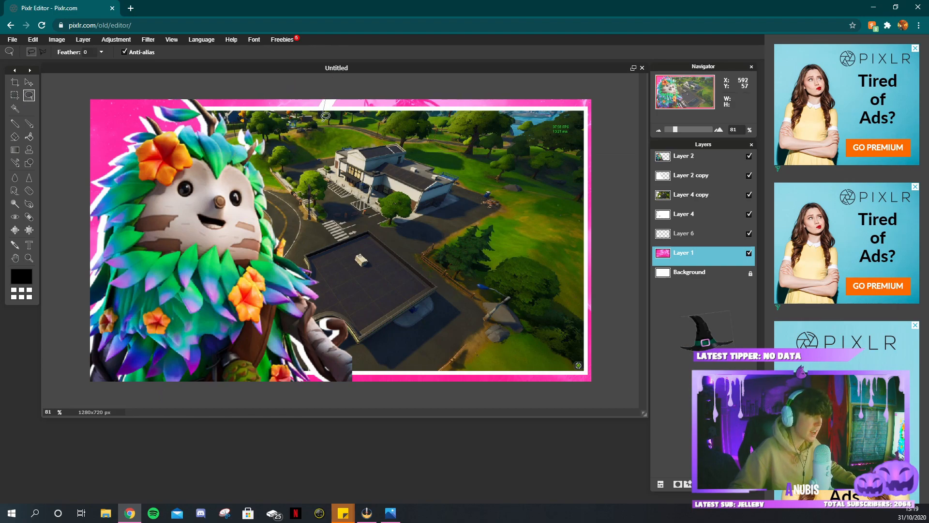
{"action": "left_click_drag", "start_coordinate": [317, 140], "coordinate": [267, 217]}
{"action": "left_click_drag", "start_coordinate": [225, 289], "coordinate": [176, 370]}
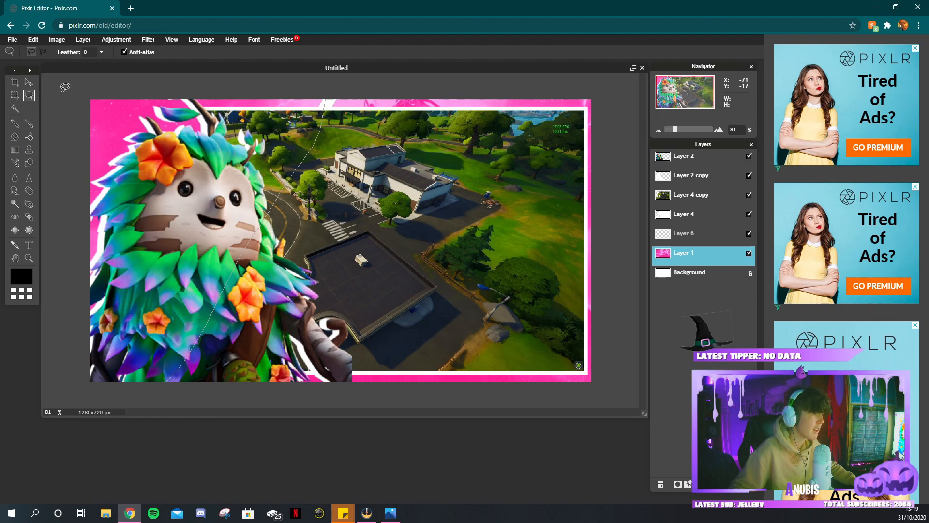
{"action": "left_click_drag", "start_coordinate": [333, 89], "coordinate": [187, 94]}
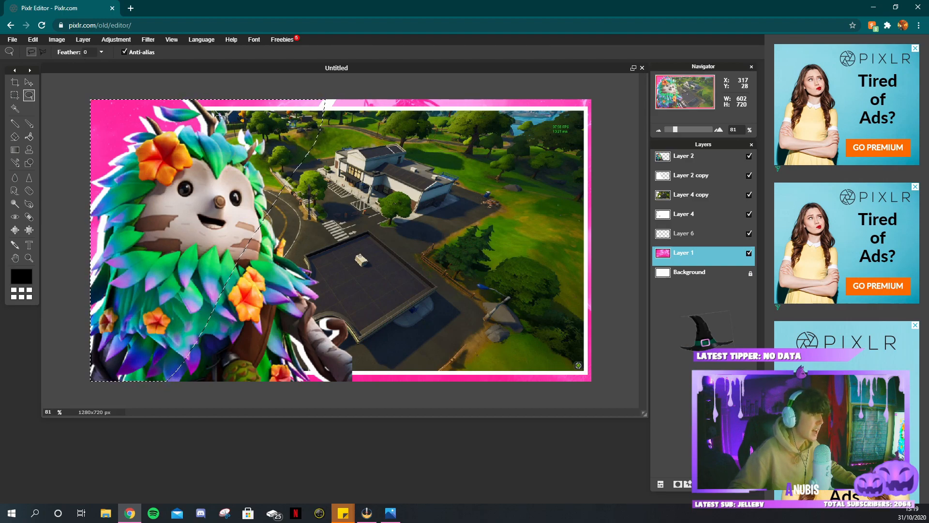
{"action": "scroll", "coordinate": [256, 152], "scroll_direction": "down", "scroll_amount": 1}
{"action": "scroll", "coordinate": [257, 152], "scroll_direction": "up", "scroll_amount": 3}
{"action": "scroll", "coordinate": [257, 151], "scroll_direction": "up", "scroll_amount": 1}
{"action": "left_click_drag", "start_coordinate": [670, 83], "coordinate": [637, 114]}
{"action": "scroll", "coordinate": [538, 122], "scroll_direction": "down", "scroll_amount": 3}
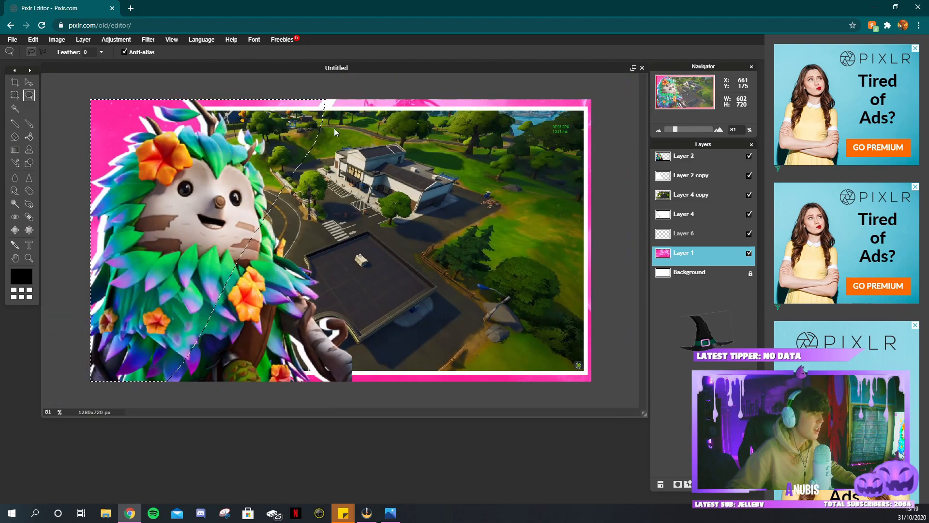
- Recolour the selected background area with the lime-green-to-white Color lookup gradient at 100 opacity, and clear the selection
{"action": "left_click", "coordinate": [124, 39]}
{"action": "left_click", "coordinate": [123, 197]}
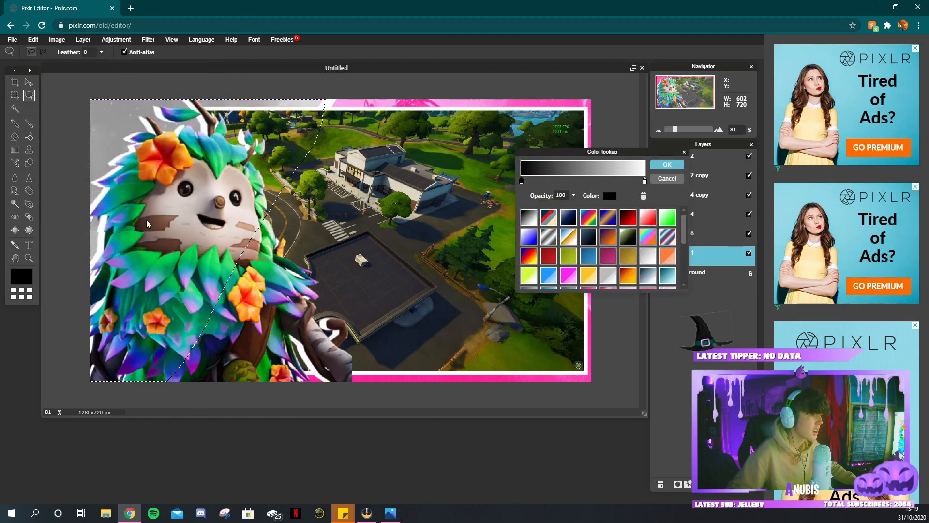
{"action": "left_click", "coordinate": [533, 273]}
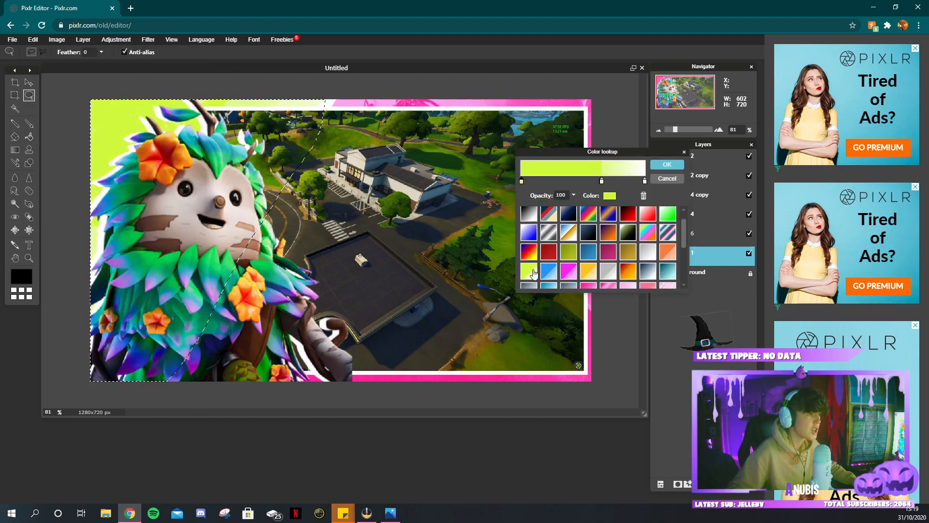
{"action": "left_click", "coordinate": [666, 166]}
{"action": "left_click", "coordinate": [418, 180]}
{"action": "left_click", "coordinate": [29, 82]}
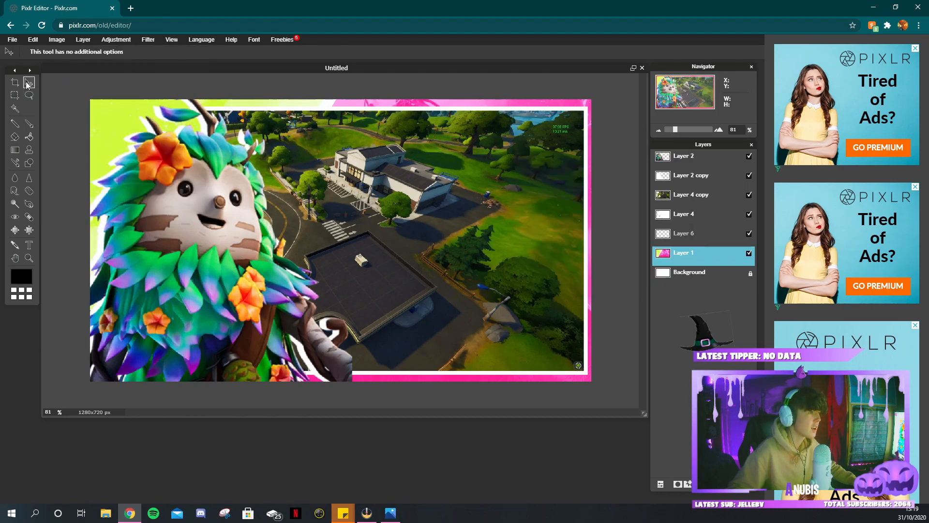
- Add a new layer above the character, draw a wide filled black rectangle on it, and move it over the middle of the landscape
{"action": "left_click", "coordinate": [696, 159]}
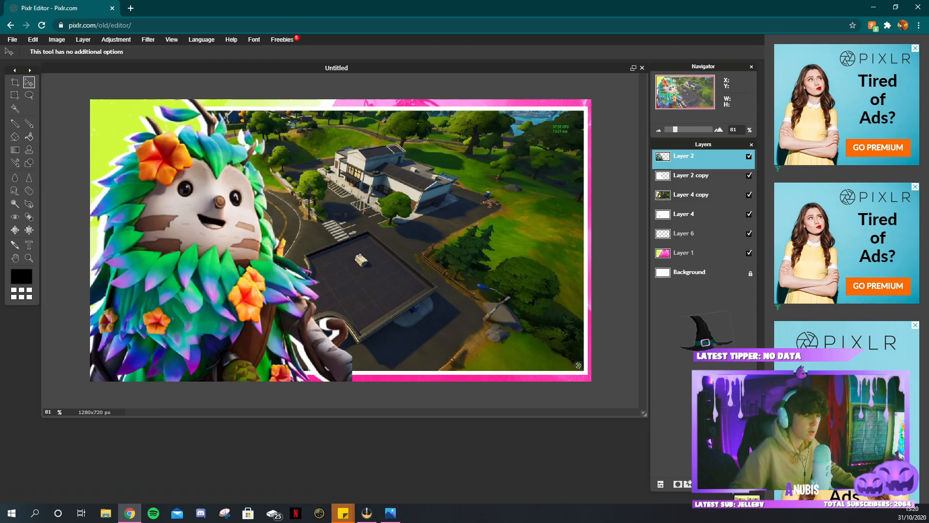
{"action": "left_click", "coordinate": [736, 484]}
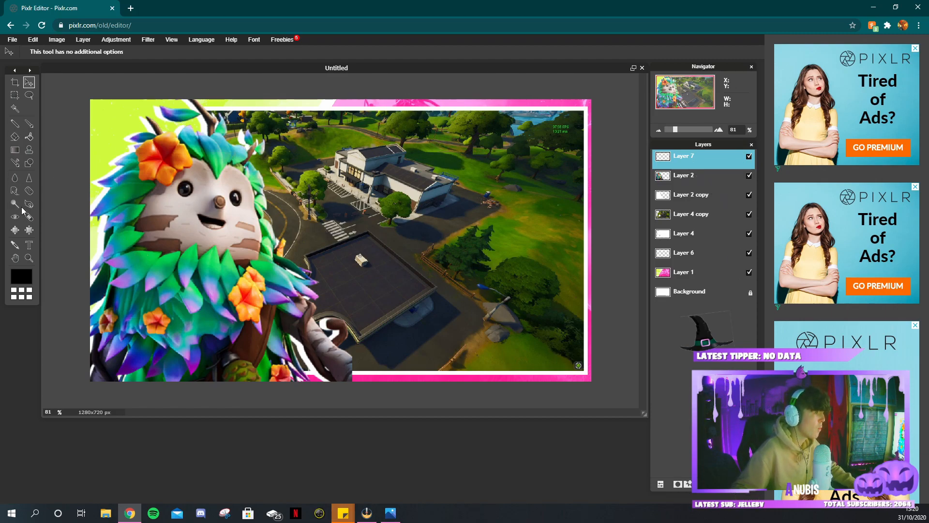
{"action": "left_click", "coordinate": [29, 164]}
{"action": "mouse_move", "coordinate": [338, 257]}
{"action": "left_mouse_down"}
{"action": "mouse_move", "coordinate": [460, 301]}
{"action": "mouse_move", "coordinate": [595, 313]}
{"action": "left_mouse_up"}
{"action": "key", "text": "v"}
{"action": "left_click_drag", "start_coordinate": [561, 297], "coordinate": [515, 224]}
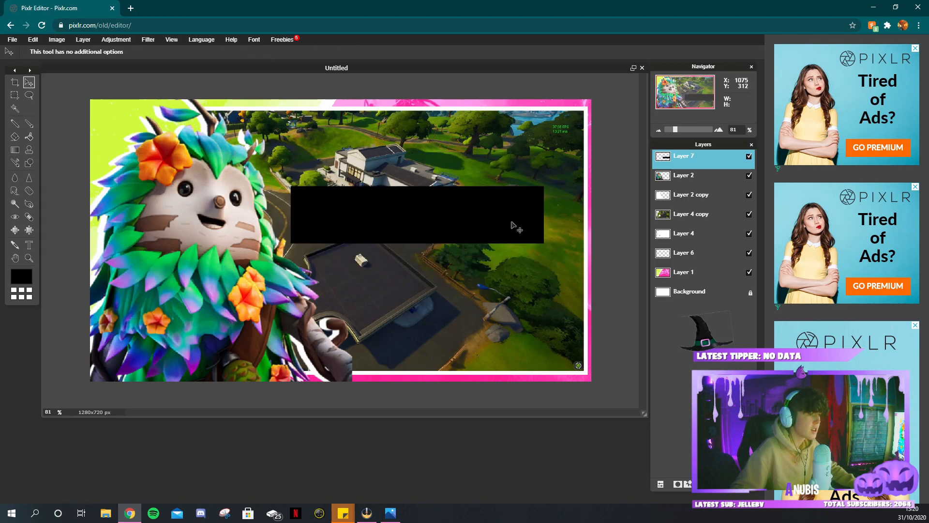
- Turn the black banner rectangle white by raising its lightness to maximum, and move it to the middle of the canvas beside the character
{"action": "left_click", "coordinate": [116, 40]}
{"action": "left_click", "coordinate": [121, 62]}
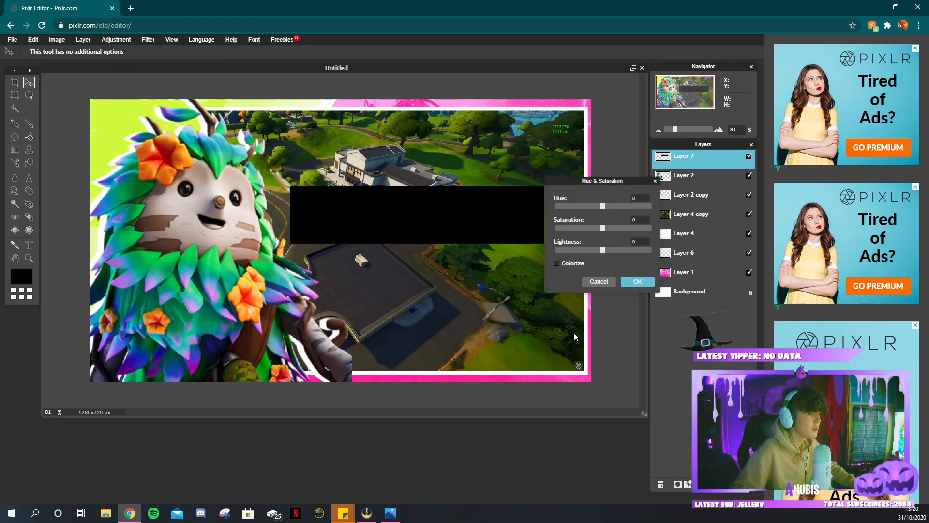
{"action": "left_click_drag", "start_coordinate": [603, 250], "coordinate": [817, 243]}
{"action": "left_click", "coordinate": [637, 281]}
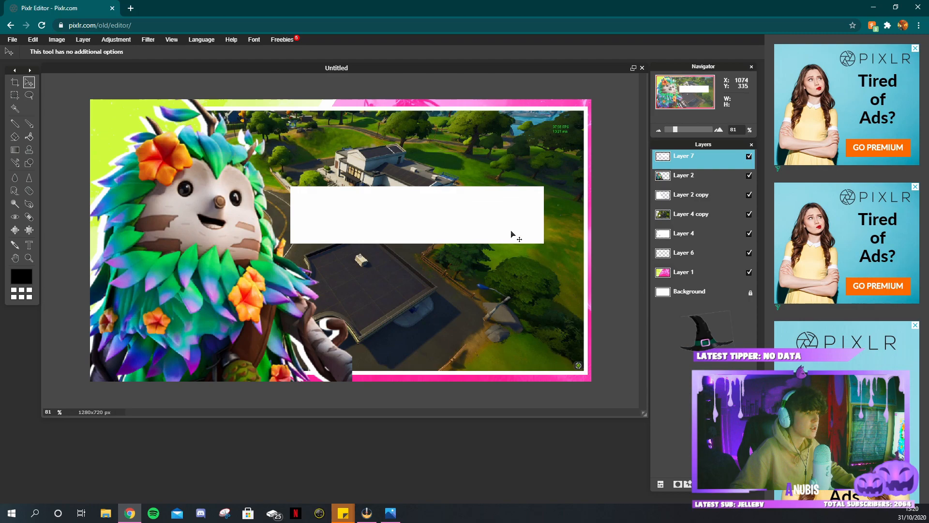
{"action": "left_click_drag", "start_coordinate": [512, 235], "coordinate": [491, 276]}
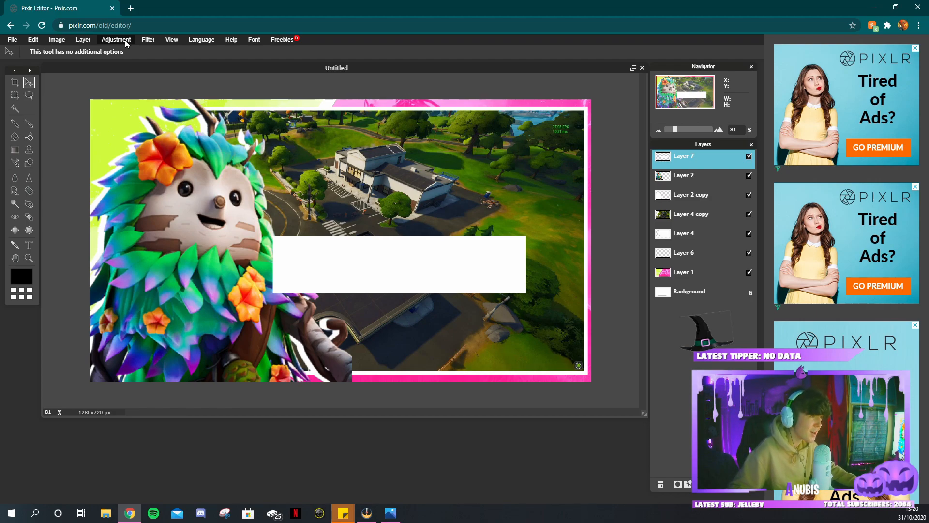
{"action": "left_click_drag", "start_coordinate": [344, 284], "coordinate": [321, 259]}
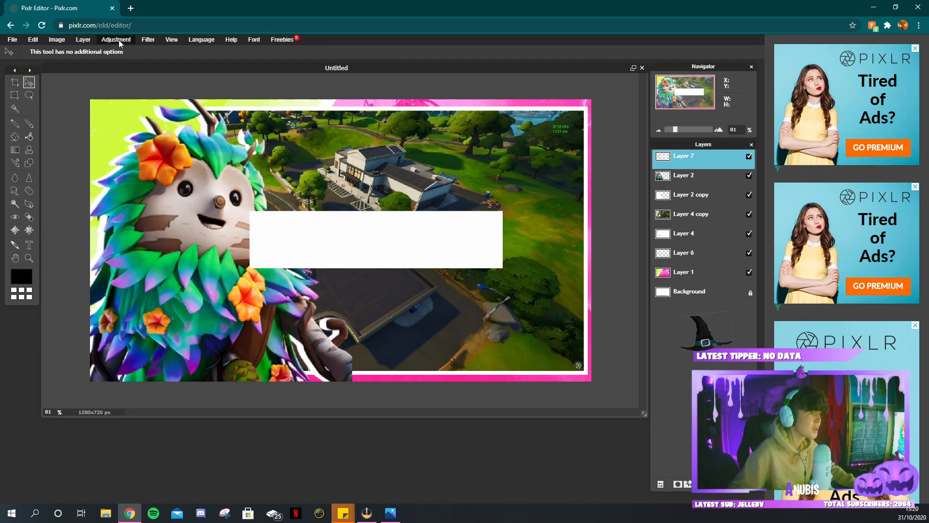
- Recolour the white banner with the black-to-red Color lookup gradient at 100 opacity, and move it onto the middle of the landscape
{"action": "left_click", "coordinate": [120, 41]}
{"action": "left_click", "coordinate": [145, 190]}
{"action": "left_click", "coordinate": [629, 221]}
{"action": "left_click", "coordinate": [609, 221]}
{"action": "left_click", "coordinate": [607, 239]}
{"action": "left_click", "coordinate": [607, 258]}
{"action": "left_click", "coordinate": [590, 277]}
{"action": "left_click", "coordinate": [571, 281]}
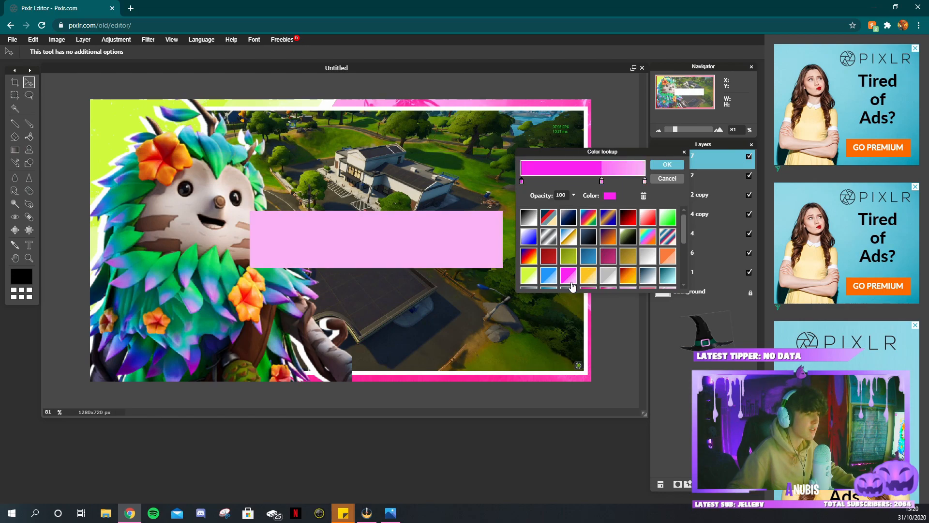
{"action": "left_click", "coordinate": [629, 219]}
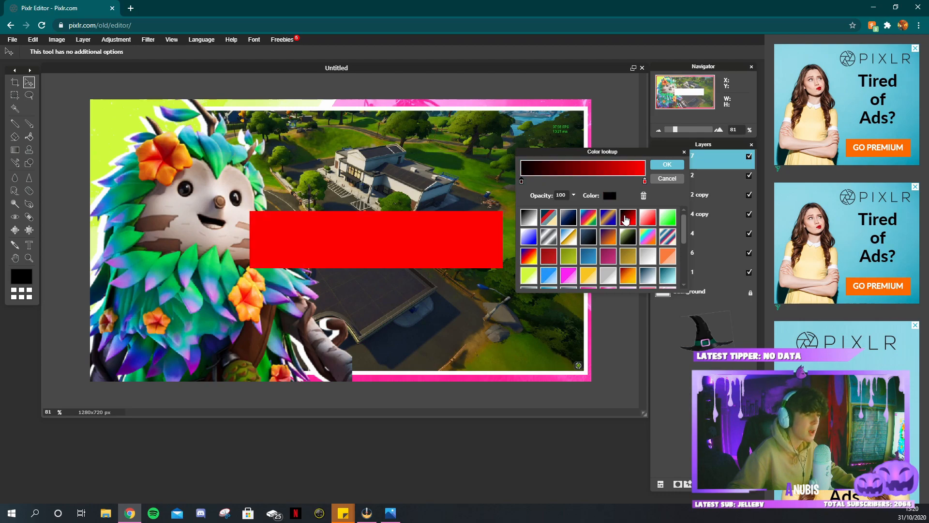
{"action": "left_click", "coordinate": [666, 169]}
{"action": "left_click_drag", "start_coordinate": [425, 253], "coordinate": [488, 243]}
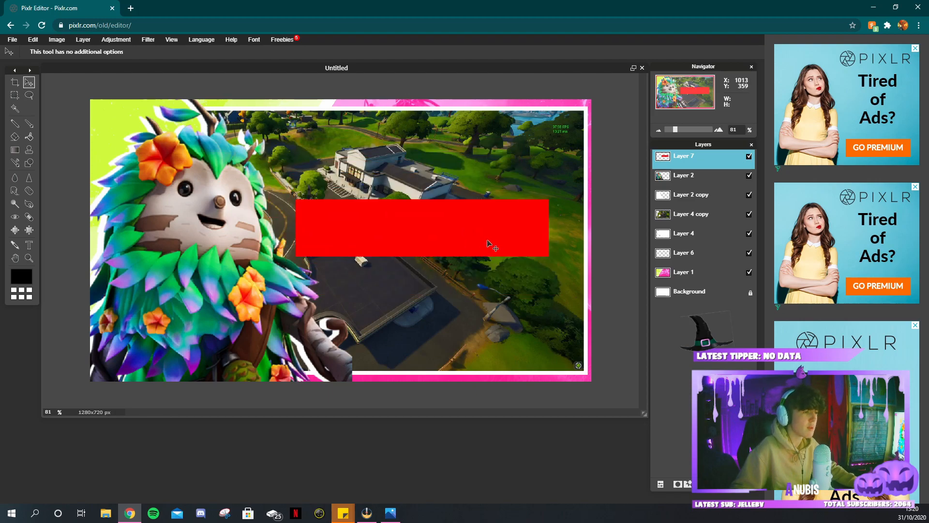
- Free transform the red banner to enlarge it, tilt it slightly clockwise and fit it into the canvas's lower-right corner
{"action": "left_click", "coordinate": [33, 39]}
{"action": "left_click", "coordinate": [44, 112]}
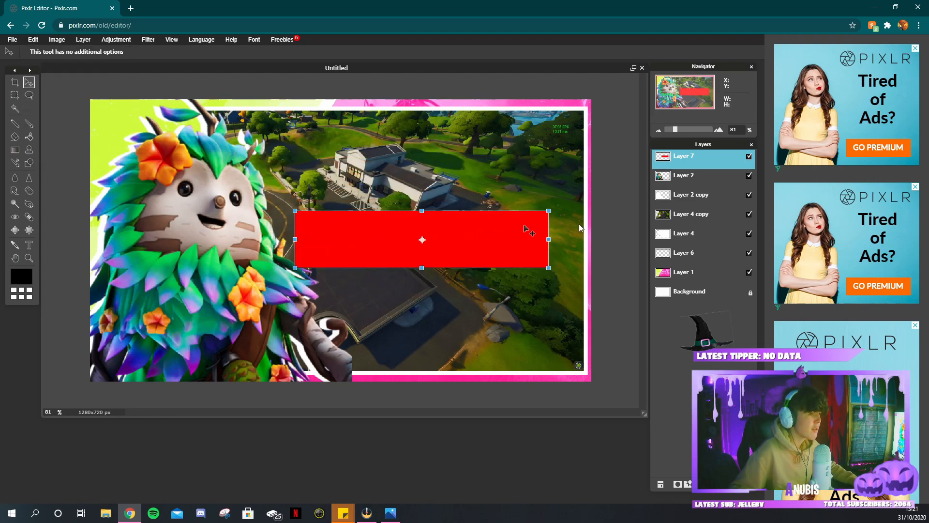
{"action": "left_click_drag", "start_coordinate": [556, 208], "coordinate": [559, 217]}
{"action": "left_click_drag", "start_coordinate": [496, 233], "coordinate": [558, 352]}
{"action": "left_click_drag", "start_coordinate": [459, 346], "coordinate": [455, 334]}
{"action": "left_click_drag", "start_coordinate": [355, 313], "coordinate": [333, 325]}
{"action": "left_click", "coordinate": [350, 240]}
{"action": "left_click", "coordinate": [371, 289]}
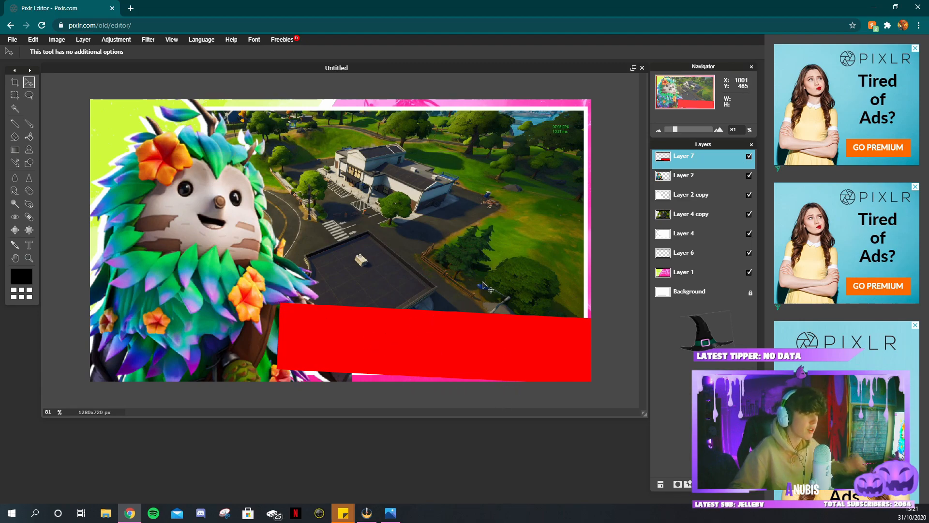
- Duplicate the red banner layer and turn the lower copy white by raising its lightness to maximum
{"action": "right_click", "coordinate": [684, 156]}
{"action": "left_click", "coordinate": [702, 161]}
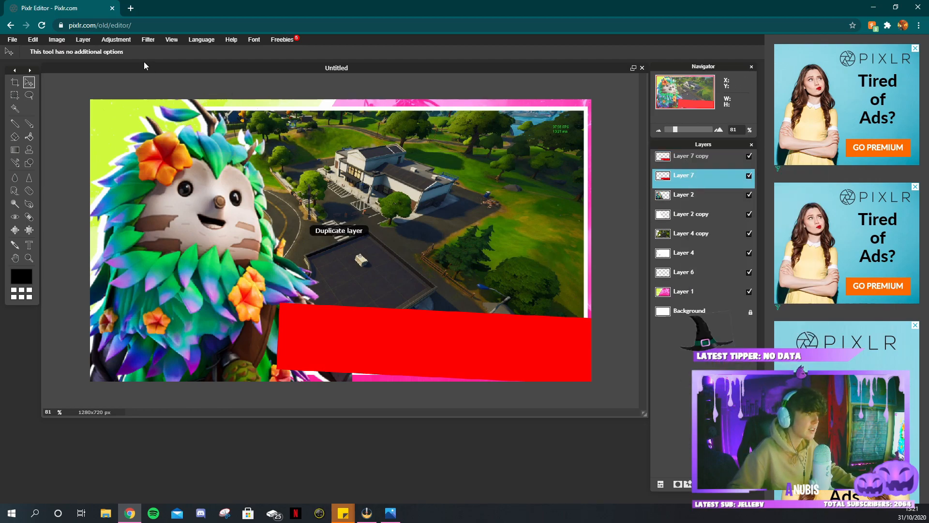
{"action": "left_click", "coordinate": [116, 39]}
{"action": "left_click", "coordinate": [123, 67]}
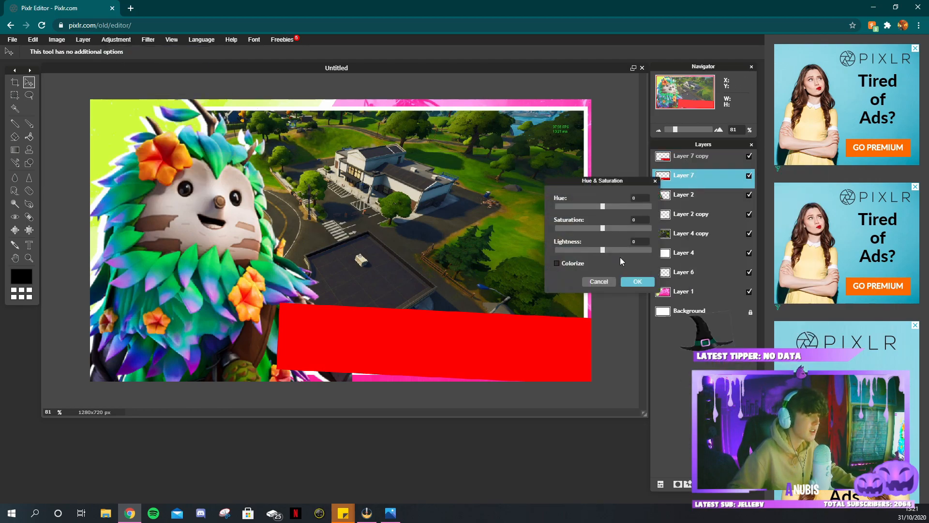
{"action": "left_click", "coordinate": [636, 281]}
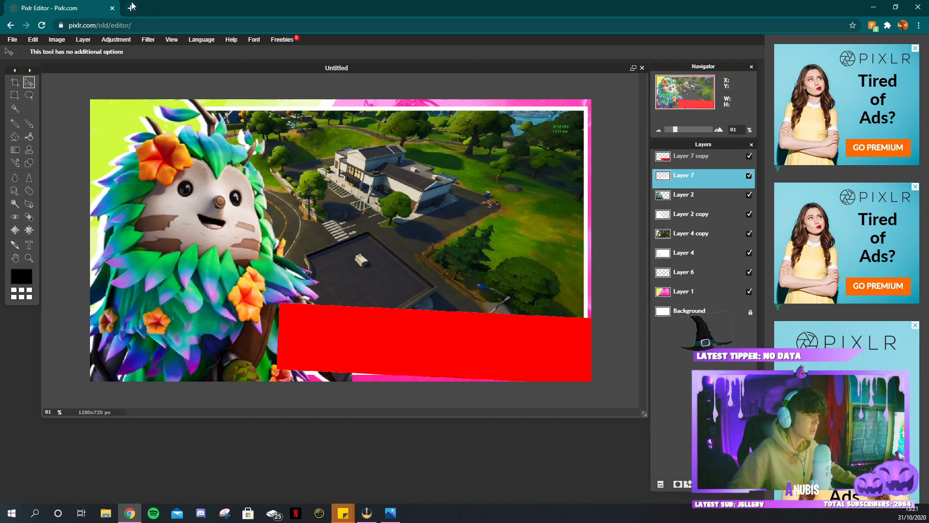
- Enlarge the white banner copy slightly with Free transform so it forms a thin white border around the red banner, and apply it
{"action": "left_click_drag", "start_coordinate": [345, 277], "coordinate": [345, 211]}
{"action": "left_click_drag", "start_coordinate": [355, 275], "coordinate": [359, 349]}
{"action": "left_click", "coordinate": [33, 39]}
{"action": "left_click", "coordinate": [64, 114]}
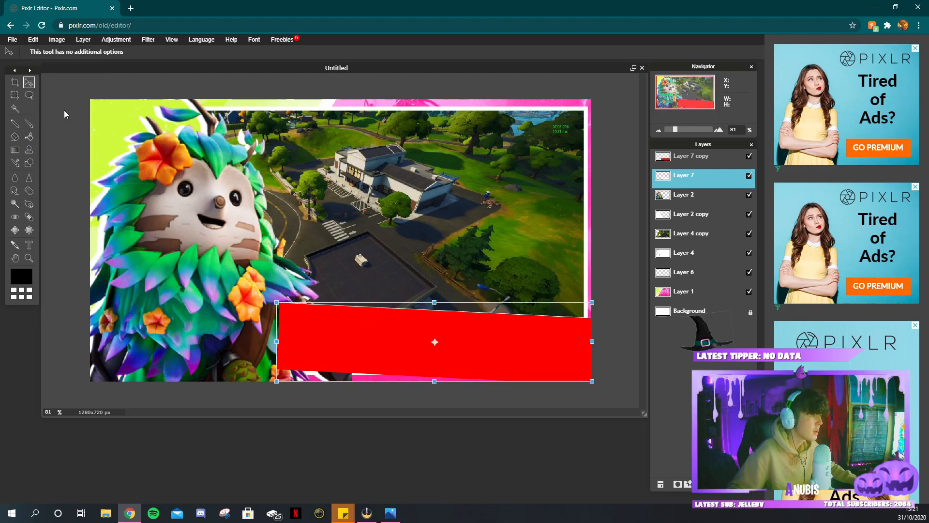
{"action": "left_click_drag", "start_coordinate": [278, 303], "coordinate": [269, 300]}
{"action": "left_click_drag", "start_coordinate": [435, 300], "coordinate": [434, 297]}
{"action": "left_click_drag", "start_coordinate": [267, 341], "coordinate": [269, 341]}
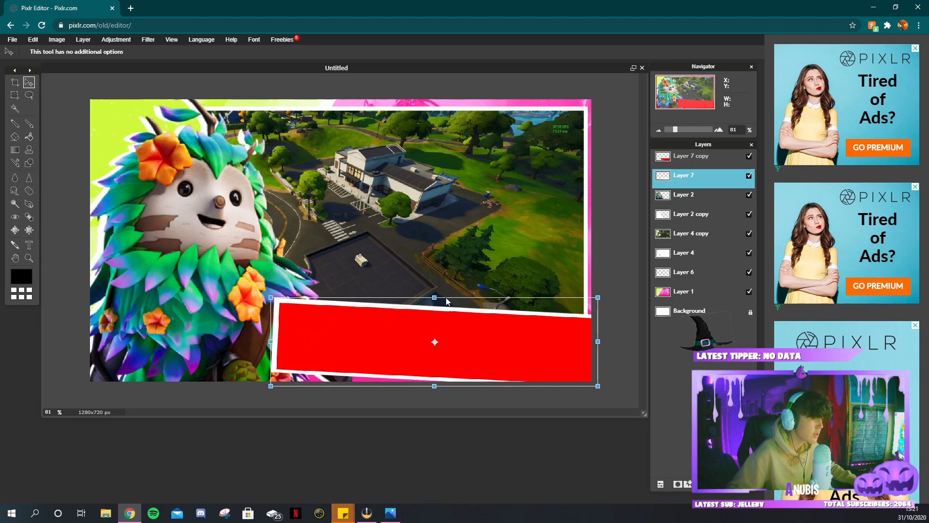
{"action": "left_click", "coordinate": [419, 267]}
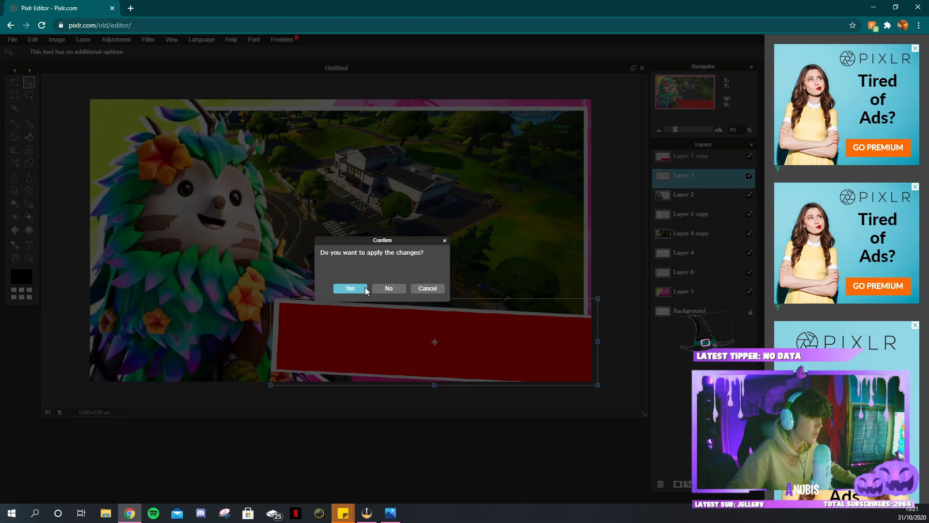
{"action": "left_click", "coordinate": [365, 289]}
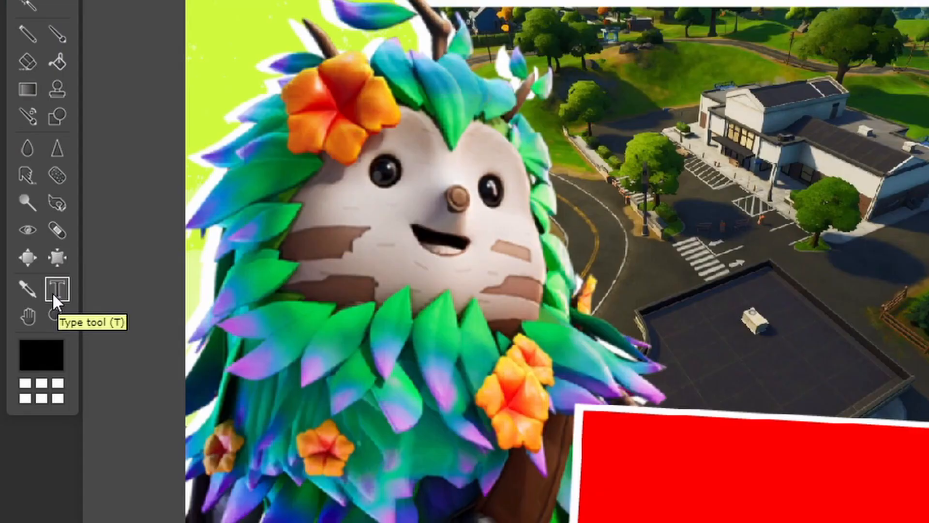
- Add the text "NEW POI" above the red banner and set its size to 999
{"action": "left_click", "coordinate": [57, 289]}
{"action": "left_click", "coordinate": [657, 301]}
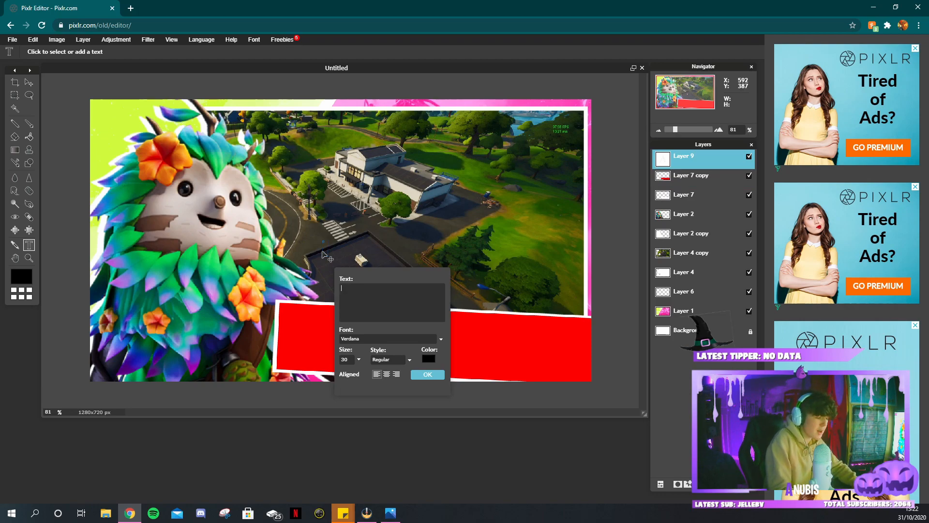
{"action": "type", "text": "NEW POI"}
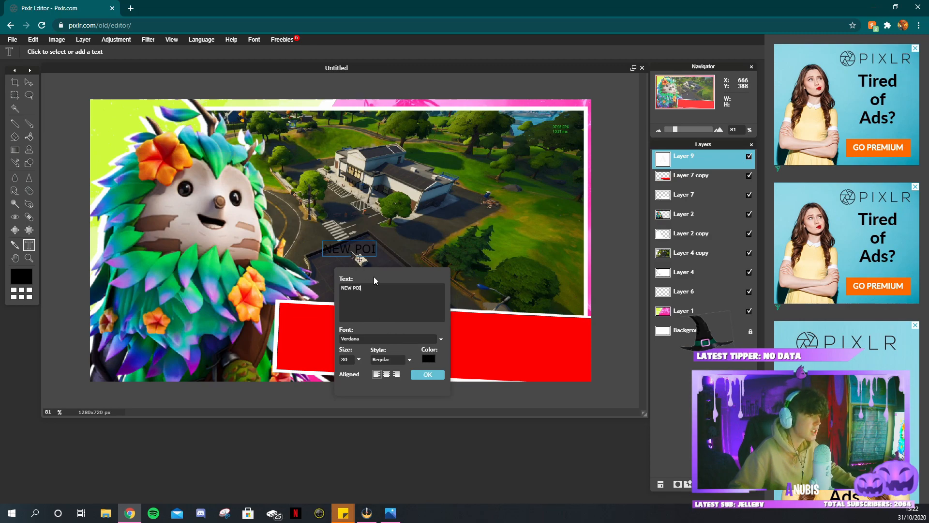
{"action": "left_click", "coordinate": [359, 360]}
{"action": "left_click_drag", "start_coordinate": [314, 372], "coordinate": [353, 372]}
- Colour the NEW POI text white (ffffff), set its font to Burbank Big, and confirm the text
{"action": "left_click", "coordinate": [429, 359]}
{"action": "left_click_drag", "start_coordinate": [541, 182], "coordinate": [559, 109]}
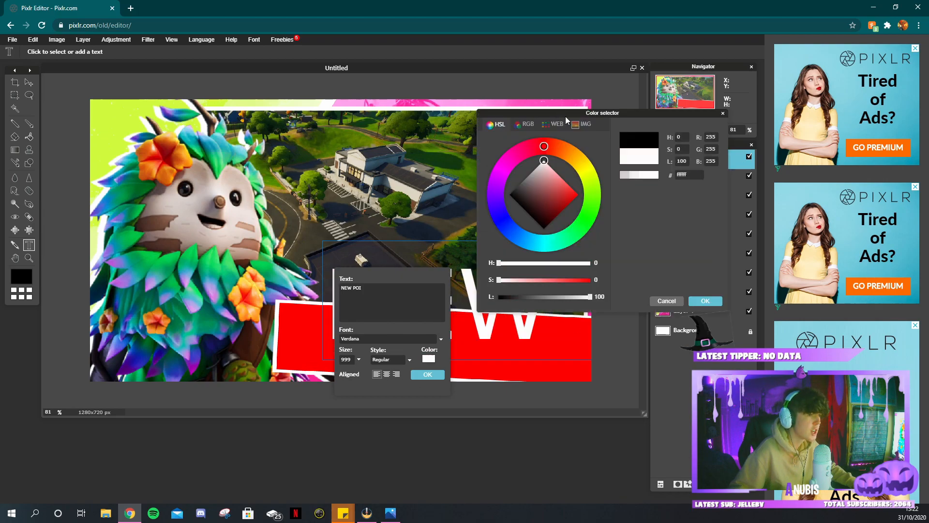
{"action": "left_click", "coordinate": [706, 303]}
{"action": "left_click", "coordinate": [351, 338]}
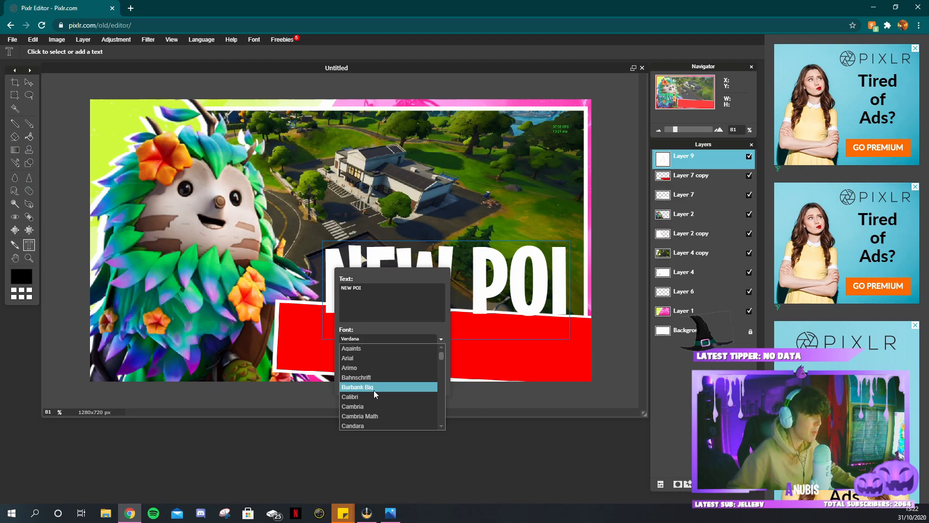
{"action": "left_click", "coordinate": [374, 390]}
{"action": "left_click", "coordinate": [432, 374]}
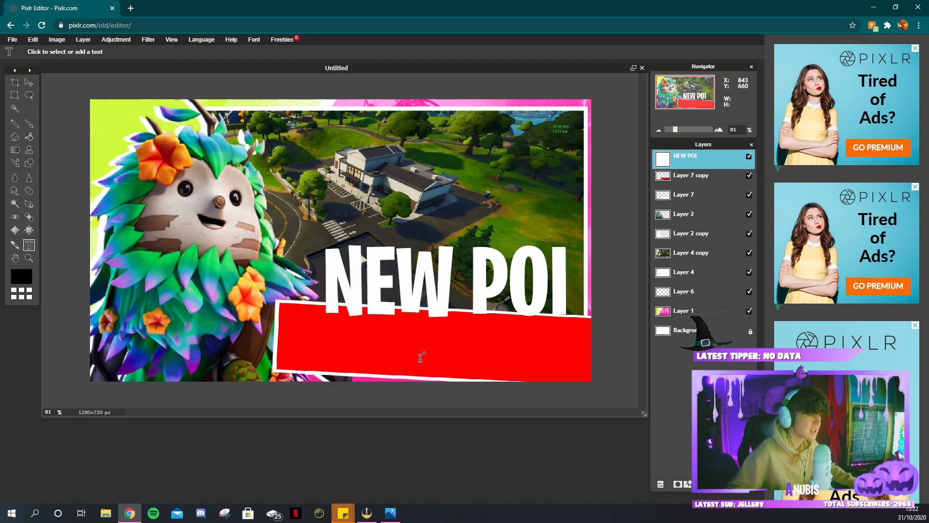
- Move the NEW POI text up over the middle of the landscape, clear of the red banner
{"action": "left_click", "coordinate": [29, 82]}
{"action": "left_click_drag", "start_coordinate": [491, 247], "coordinate": [458, 199]}
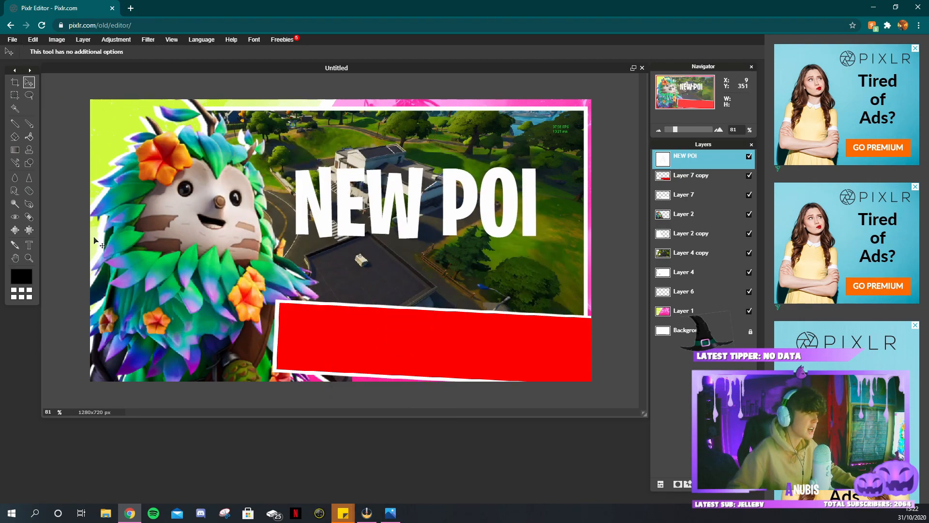
{"action": "left_click_drag", "start_coordinate": [399, 220], "coordinate": [434, 250]}
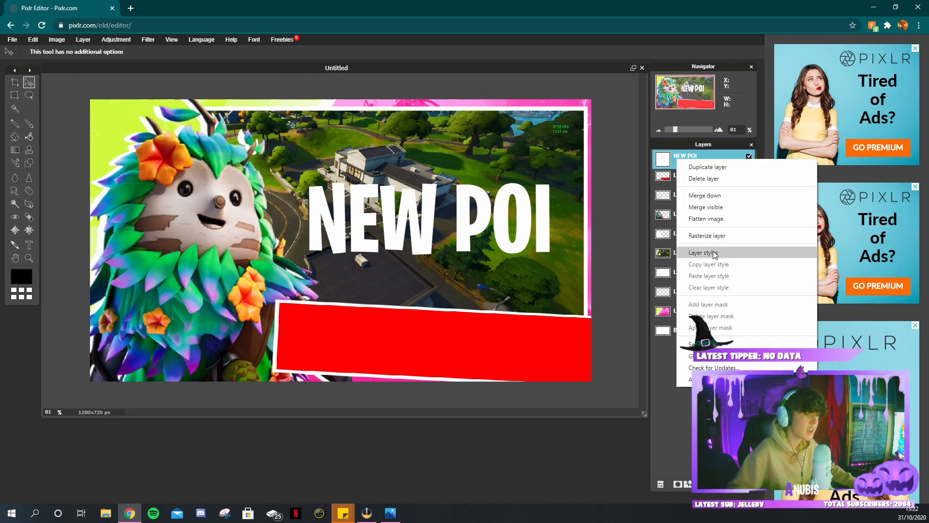
- Enable a drop shadow in the NEW POI layer styles, and set the inner shadow's opacity to 100 and size to 10
{"action": "left_click", "coordinate": [714, 254]}
{"action": "left_click", "coordinate": [511, 159]}
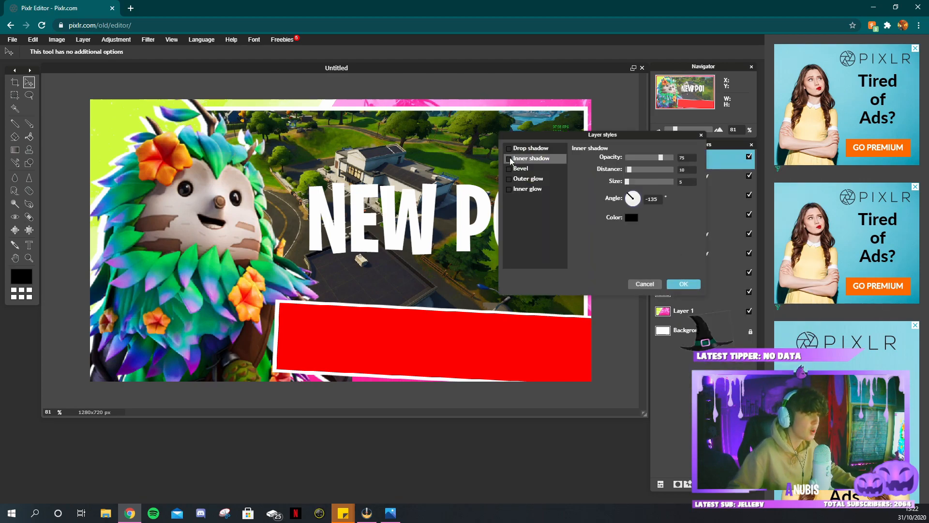
{"action": "left_click", "coordinate": [509, 149]}
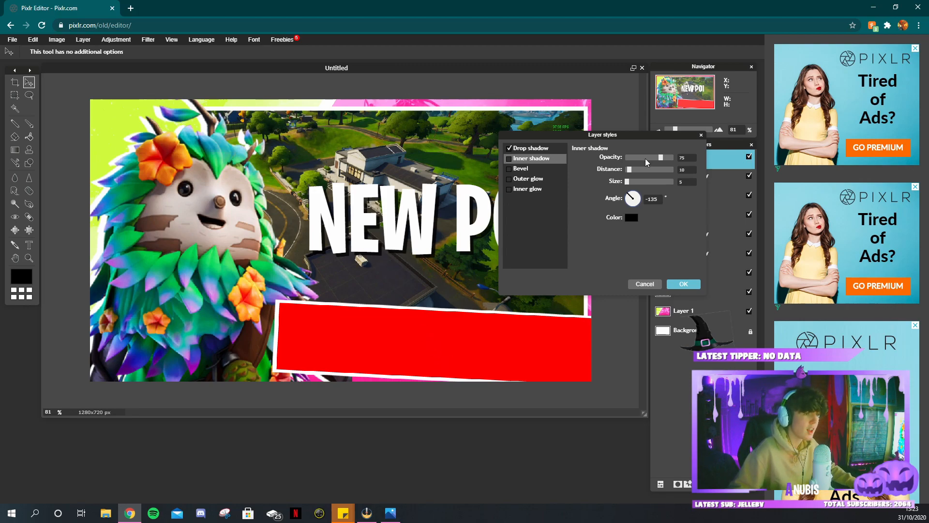
{"action": "left_click_drag", "start_coordinate": [661, 161], "coordinate": [710, 158]}
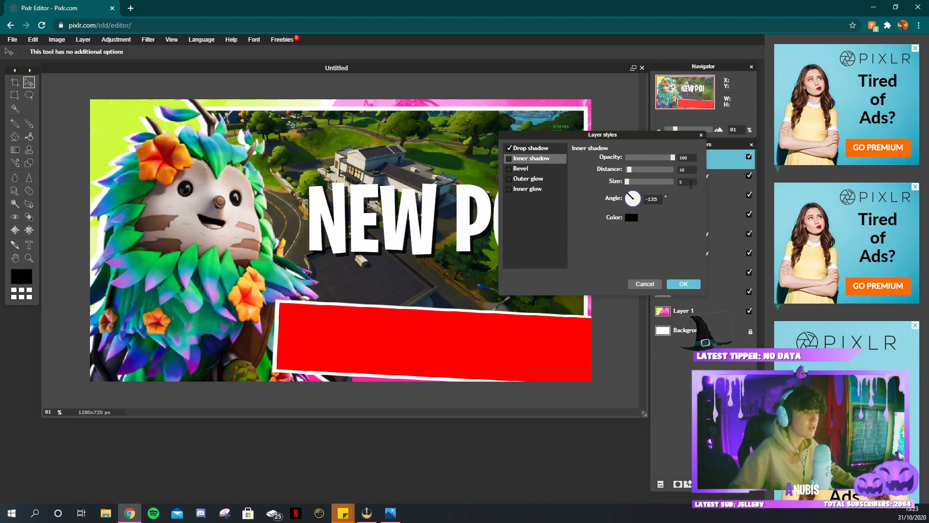
{"action": "key", "text": "BackSpace"}
{"action": "type", "text": "10"}
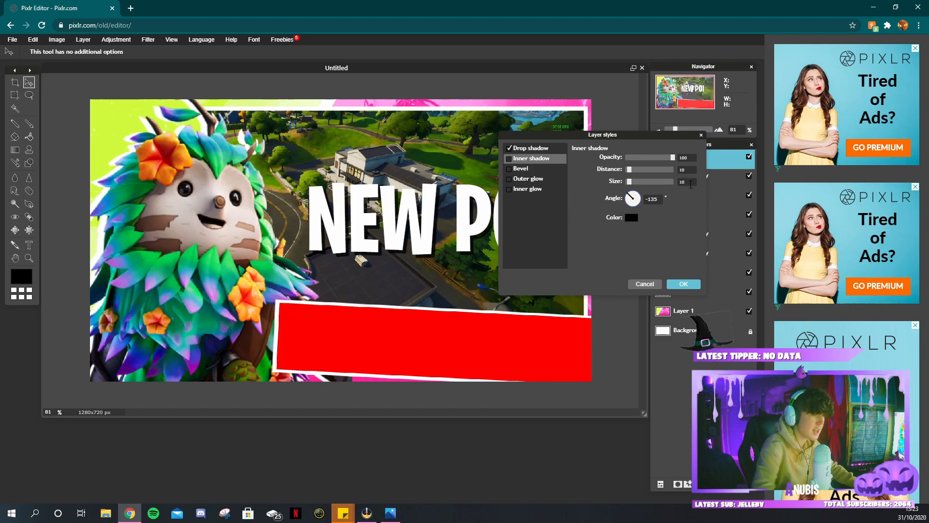
- Enable the outer glow style for the text, and set the inner shadow's distance and size to 5
{"action": "left_click", "coordinate": [509, 179]}
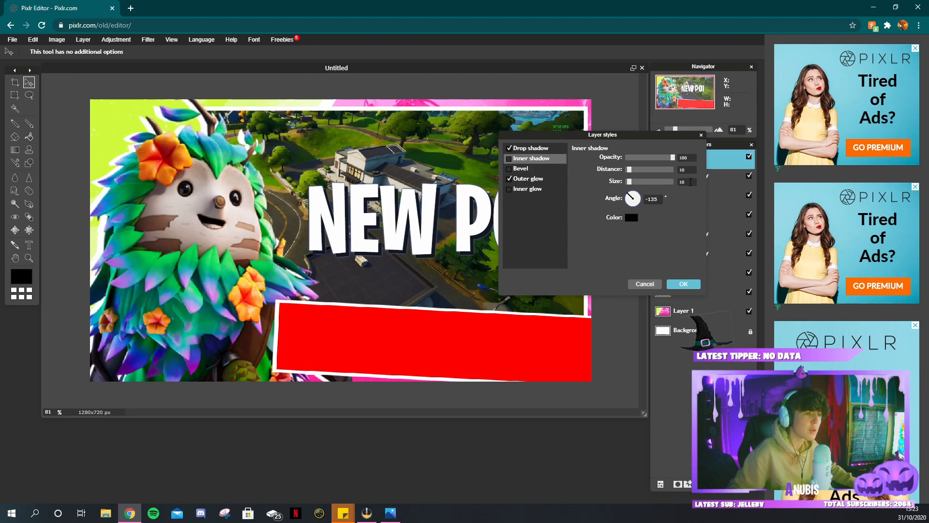
{"action": "left_click", "coordinate": [689, 169]}
{"action": "key", "text": "BackSpace"}
{"action": "type", "text": "5"}
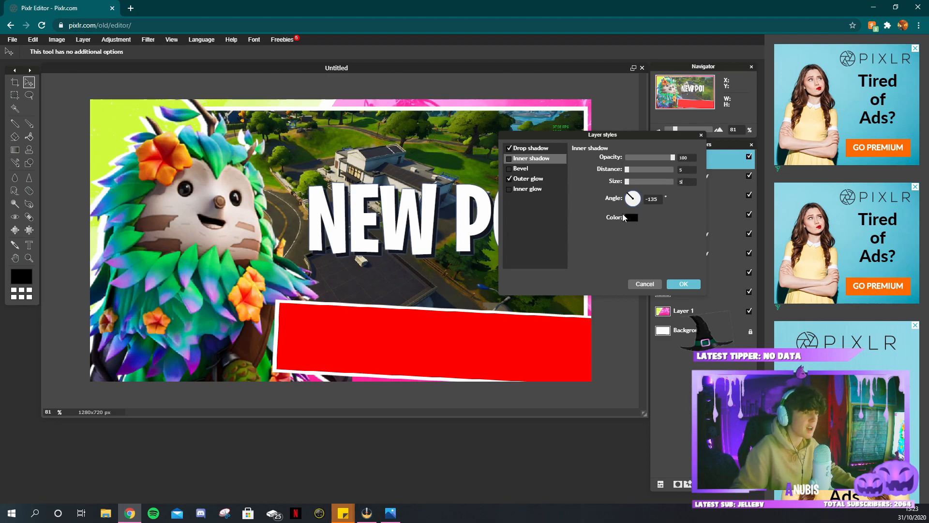
- Set the text's outer glow to hardness 5, size 5 and a black colour, and apply the layer styles
{"action": "left_click", "coordinate": [526, 180]}
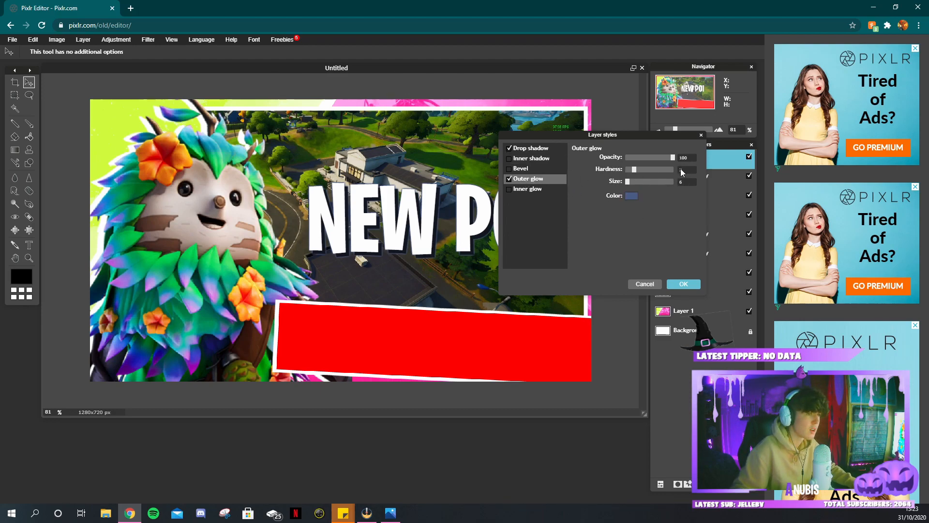
{"action": "key", "text": "BackSpace"}
{"action": "type", "text": "5"}
{"action": "left_click", "coordinate": [692, 181]}
{"action": "key", "text": "BackSpace"}
{"action": "type", "text": "5"}
{"action": "left_click", "coordinate": [632, 195]}
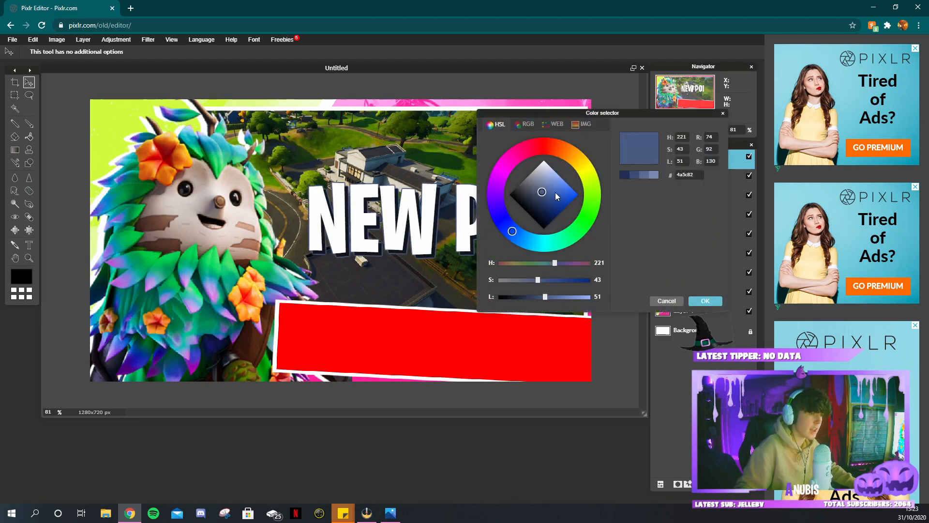
{"action": "left_click_drag", "start_coordinate": [557, 196], "coordinate": [467, 190]}
{"action": "left_click", "coordinate": [706, 301]}
{"action": "left_click", "coordinate": [683, 287]}
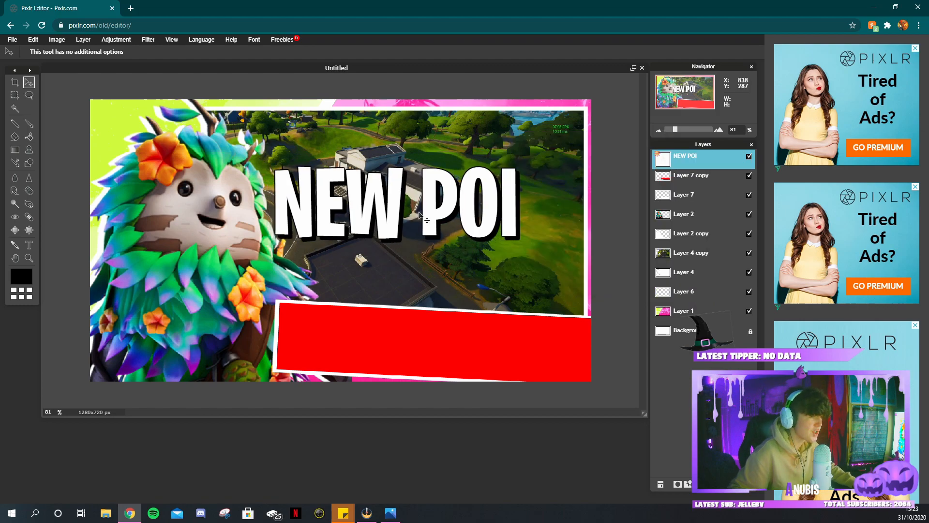
- Move the NEW POI text down onto the red banner's upper edge and try to free transform it
{"action": "left_click_drag", "start_coordinate": [418, 212], "coordinate": [446, 352]}
{"action": "left_click", "coordinate": [32, 39]}
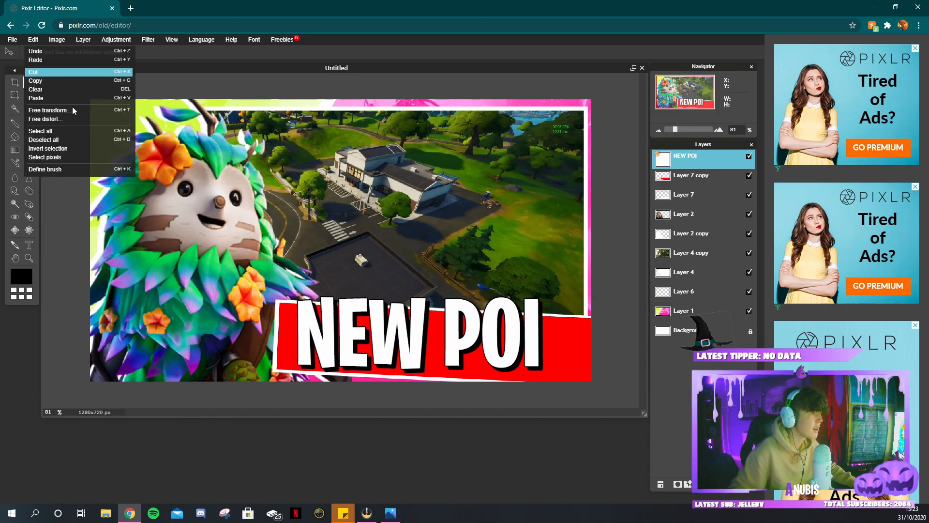
{"action": "mouse_move", "coordinate": [466, 308]}
{"action": "left_mouse_down"}
{"action": "mouse_move", "coordinate": [444, 235]}
{"action": "mouse_move", "coordinate": [462, 313]}
{"action": "left_mouse_up"}
{"action": "left_click", "coordinate": [37, 40]}
{"action": "left_click", "coordinate": [47, 111]}
{"action": "left_click_drag", "start_coordinate": [503, 277], "coordinate": [506, 227]}
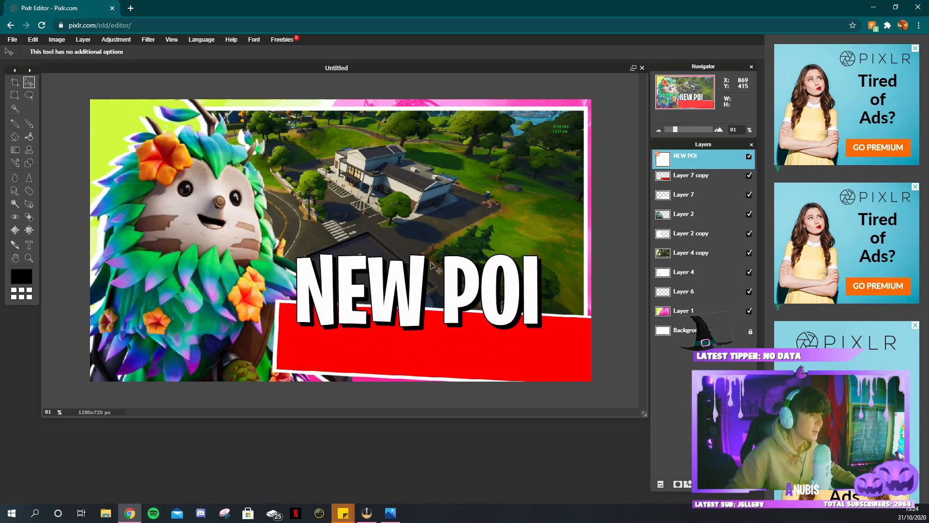
- Rasterize the NEW POI text layer and move the text up to the middle of the image
{"action": "right_click", "coordinate": [688, 165]}
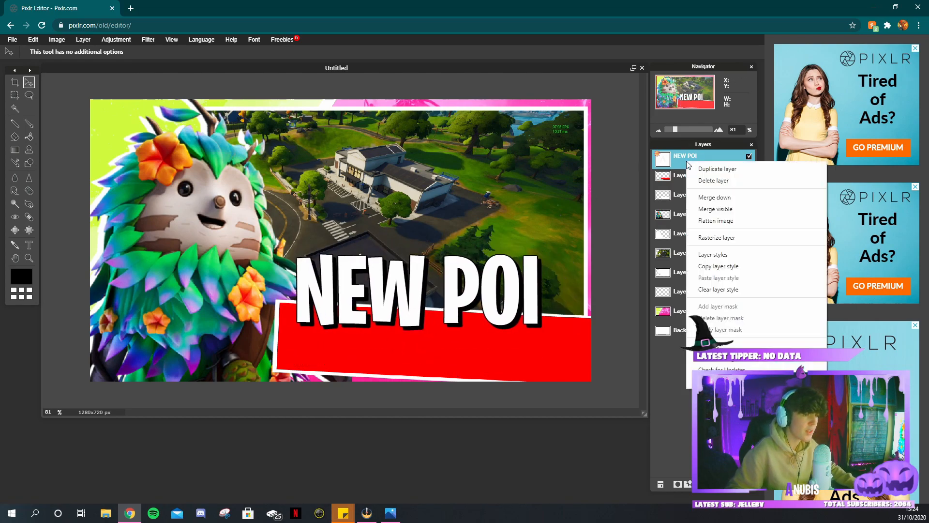
{"action": "left_click", "coordinate": [707, 240]}
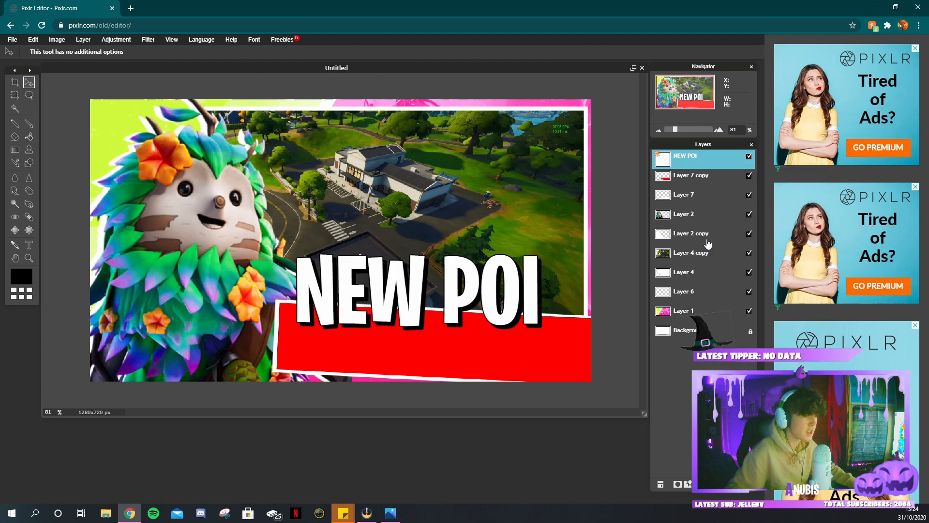
{"action": "left_click_drag", "start_coordinate": [389, 296], "coordinate": [337, 229]}
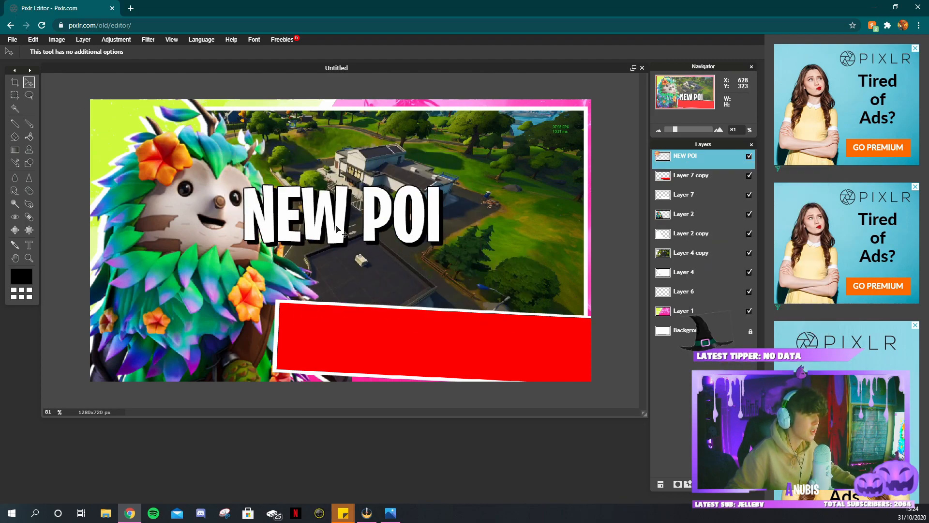
- Free transform the NEW POI text, enlarging and tilting it to fit inside the slanted red banner, and apply the transformation
{"action": "left_click", "coordinate": [33, 39]}
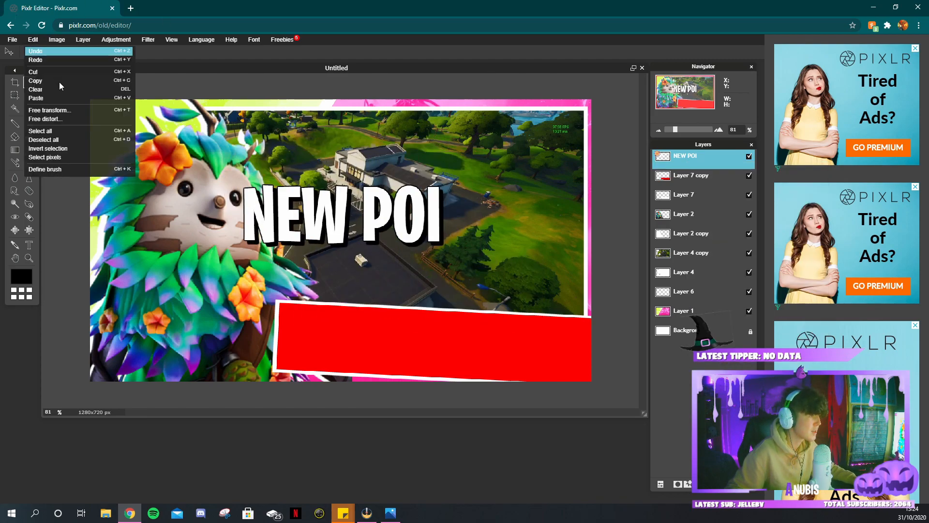
{"action": "left_click", "coordinate": [62, 110]}
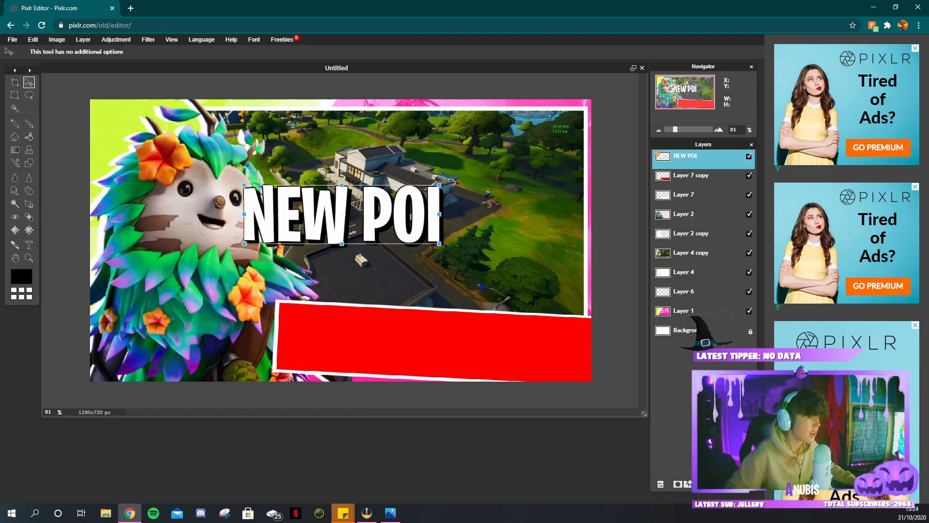
{"action": "left_click_drag", "start_coordinate": [452, 181], "coordinate": [549, 320]}
{"action": "mouse_move", "coordinate": [286, 312]}
{"action": "left_mouse_down"}
{"action": "mouse_move", "coordinate": [328, 311]}
{"action": "mouse_move", "coordinate": [285, 305]}
{"action": "mouse_move", "coordinate": [299, 316]}
{"action": "left_mouse_up"}
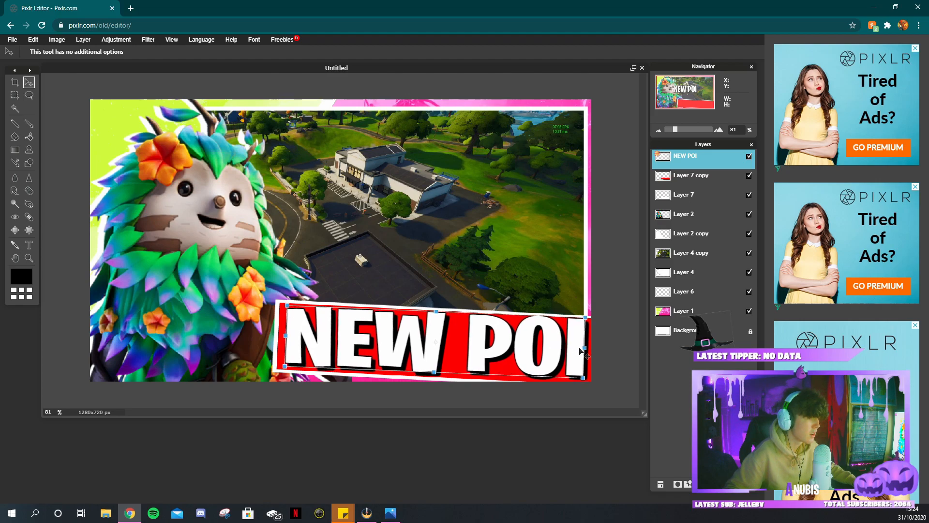
{"action": "left_click_drag", "start_coordinate": [582, 348], "coordinate": [570, 353]}
{"action": "left_click", "coordinate": [400, 227]}
{"action": "left_click", "coordinate": [363, 287]}
{"action": "scroll", "coordinate": [359, 291], "scroll_direction": "up", "scroll_amount": 2}
{"action": "scroll", "coordinate": [401, 317], "scroll_direction": "down", "scroll_amount": 3}
{"action": "scroll", "coordinate": [453, 266], "scroll_direction": "up", "scroll_amount": 1}
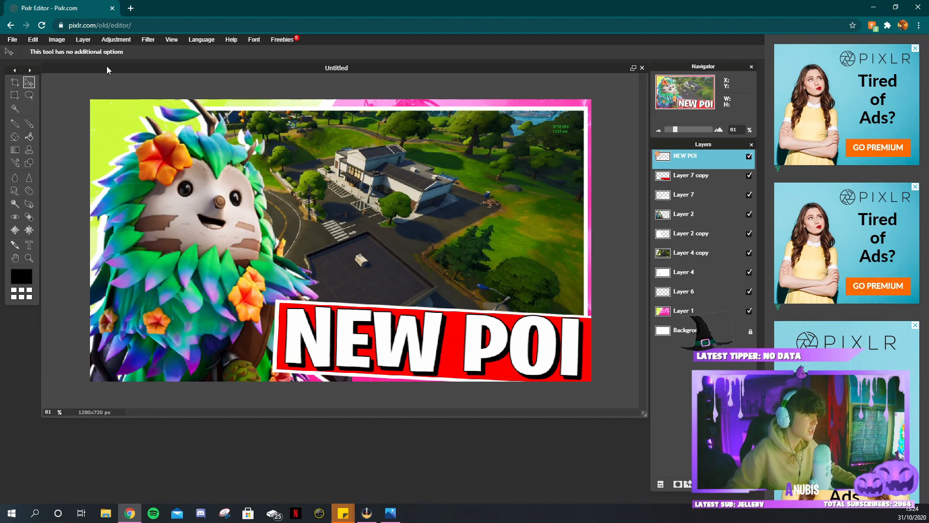
- Add the image of three Fortnite skins from the SKINS folder as a new layer and move it over the landscape's right half
{"action": "left_click", "coordinate": [83, 40]}
{"action": "left_click", "coordinate": [128, 81]}
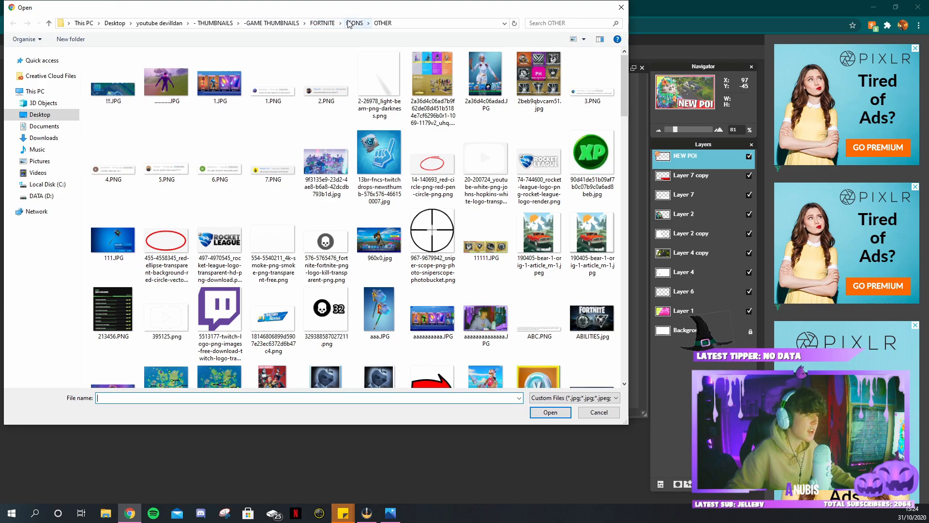
{"action": "left_click", "coordinate": [350, 24]}
{"action": "double_click", "coordinate": [166, 80]}
{"action": "double_click", "coordinate": [380, 218]}
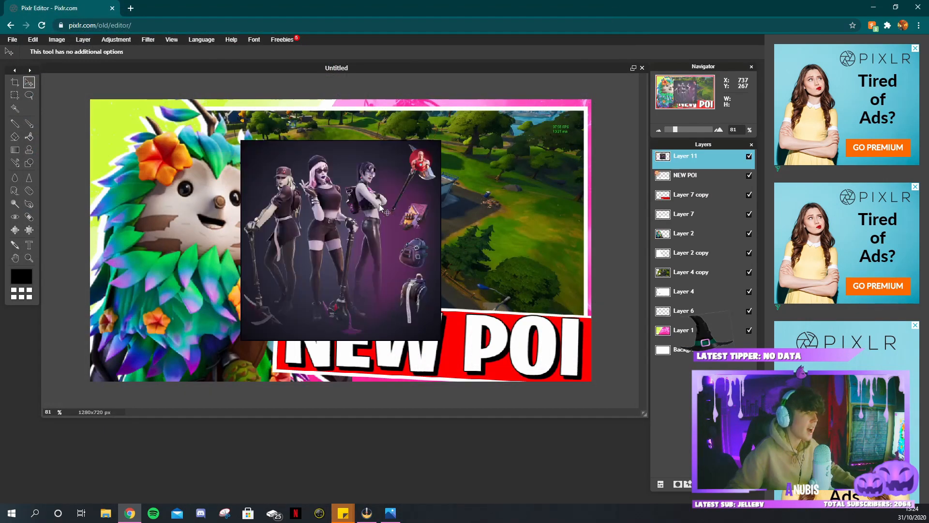
{"action": "left_click_drag", "start_coordinate": [376, 255], "coordinate": [481, 223]}
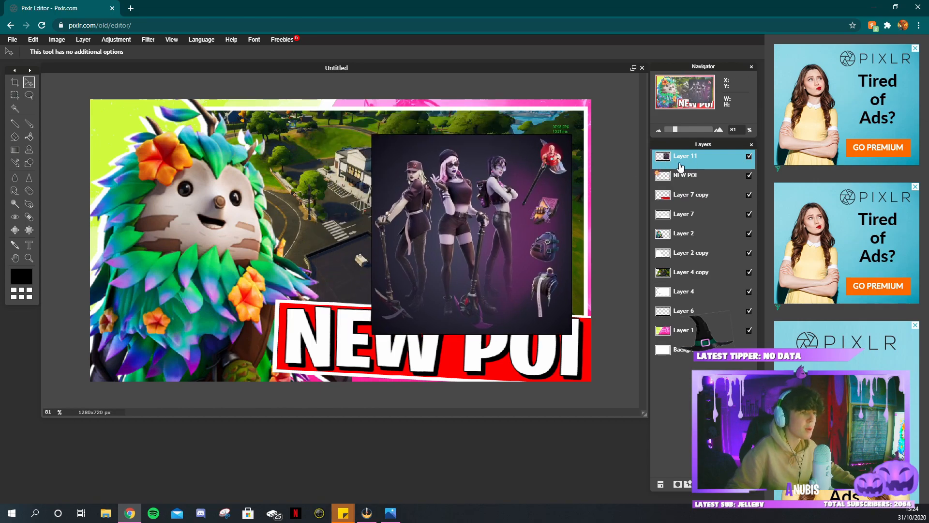
- Place the skins image layer between Layer 7 and Layer 2, and position the image partly behind the red banner
{"action": "left_click_drag", "start_coordinate": [699, 163], "coordinate": [680, 234]}
{"action": "left_click_drag", "start_coordinate": [510, 225], "coordinate": [469, 218]}
{"action": "key", "text": "ctrl+shift+bracketright"}
{"action": "left_click_drag", "start_coordinate": [688, 160], "coordinate": [691, 230]}
{"action": "mouse_move", "coordinate": [470, 244]}
{"action": "left_mouse_down"}
{"action": "mouse_move", "coordinate": [504, 238]}
{"action": "mouse_move", "coordinate": [455, 298]}
{"action": "mouse_move", "coordinate": [487, 253]}
{"action": "left_mouse_up"}
- Free transform the skins image, tilting it slightly clockwise and shifting it to the landscape's right border, and apply the transformation
{"action": "left_click", "coordinate": [33, 39]}
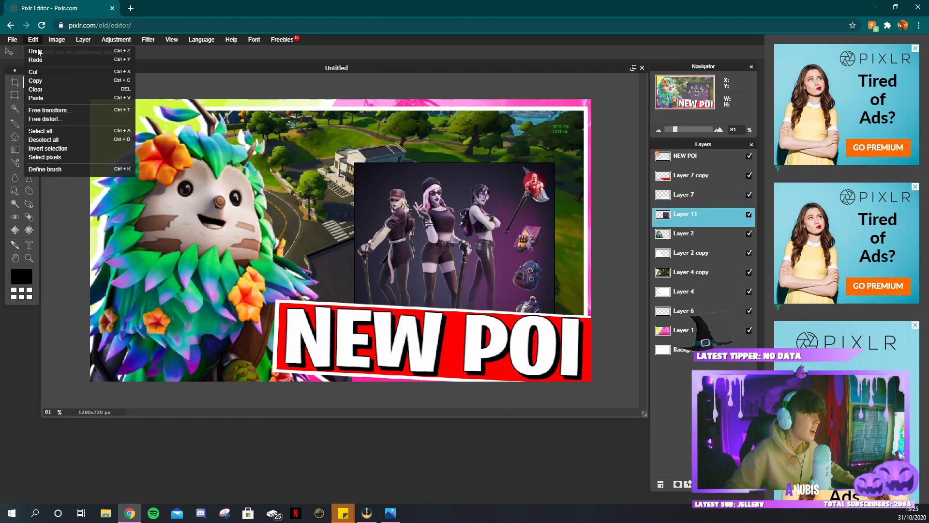
{"action": "left_click", "coordinate": [63, 112]}
{"action": "left_click_drag", "start_coordinate": [562, 166], "coordinate": [566, 169]}
{"action": "left_click_drag", "start_coordinate": [493, 181], "coordinate": [519, 176]}
{"action": "key", "text": "Return"}
{"action": "left_click", "coordinate": [350, 288]}
- Duplicate the skins image layer and turn the lower copy white with Hue & Saturation, setting the lightness to 100
{"action": "right_click", "coordinate": [687, 196]}
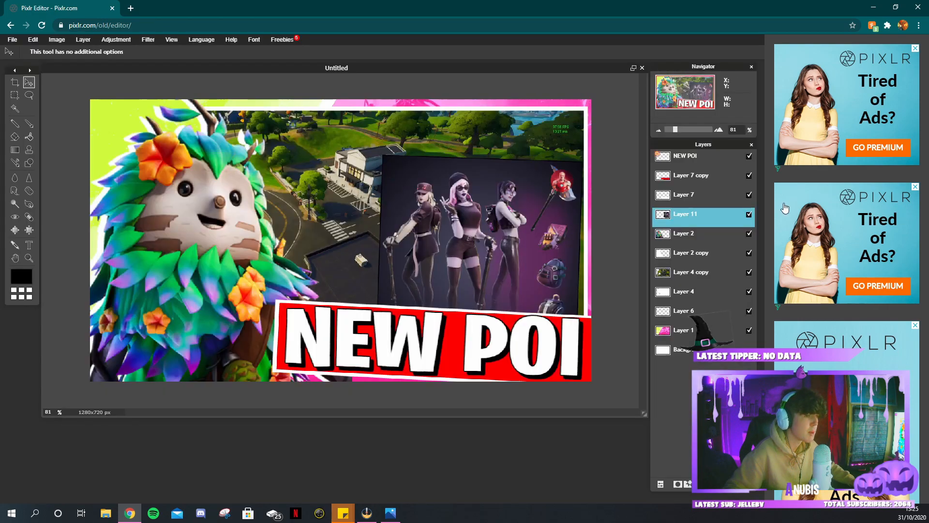
{"action": "right_click", "coordinate": [684, 218]}
{"action": "left_click", "coordinate": [708, 232]}
{"action": "left_click", "coordinate": [689, 231]}
{"action": "left_click", "coordinate": [117, 41]}
{"action": "left_click", "coordinate": [128, 61]}
{"action": "left_click_drag", "start_coordinate": [603, 249], "coordinate": [648, 250]}
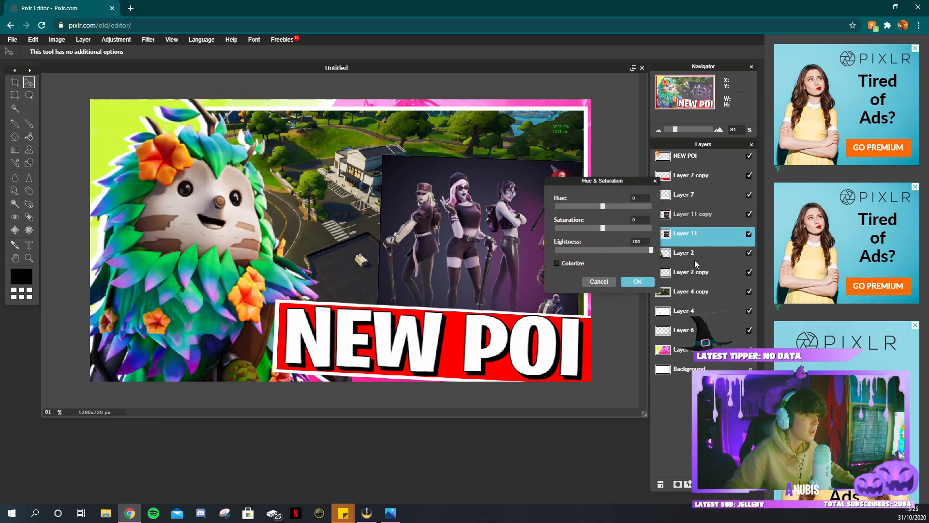
{"action": "left_click", "coordinate": [638, 281]}
- Free transform the white Layer 11 slightly larger to form a thin white border around the skins image, and apply it
{"action": "left_click", "coordinate": [33, 39]}
{"action": "left_click", "coordinate": [48, 128]}
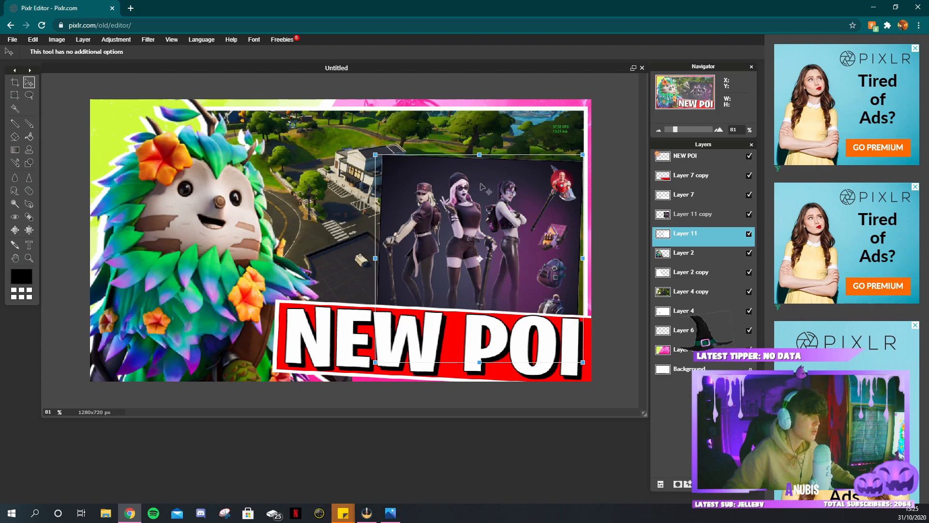
{"action": "left_click_drag", "start_coordinate": [376, 154], "coordinate": [370, 151]}
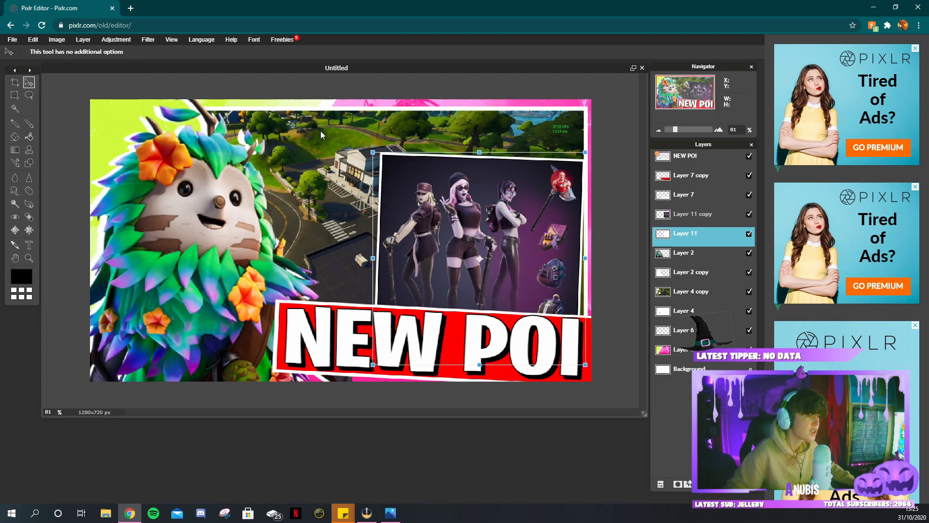
{"action": "left_click", "coordinate": [275, 168]}
{"action": "left_click", "coordinate": [349, 288]}
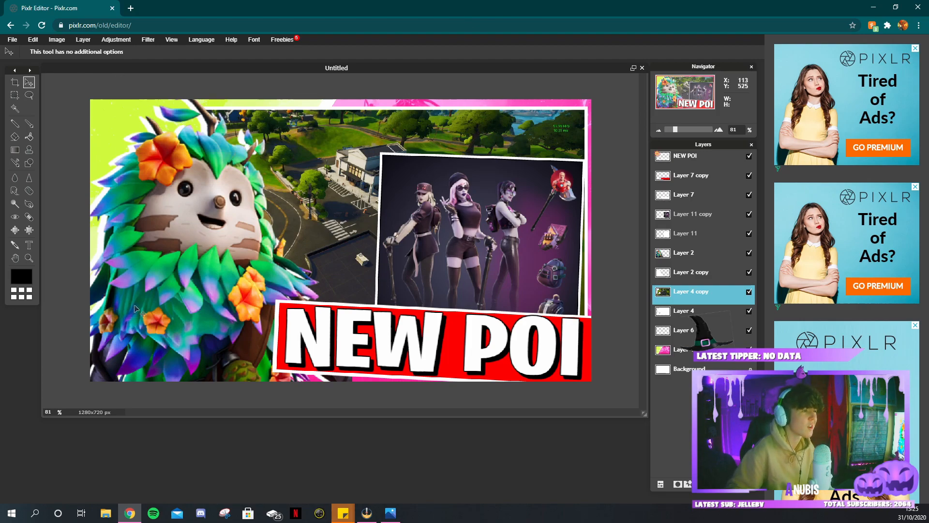
{"action": "left_click", "coordinate": [115, 39]}
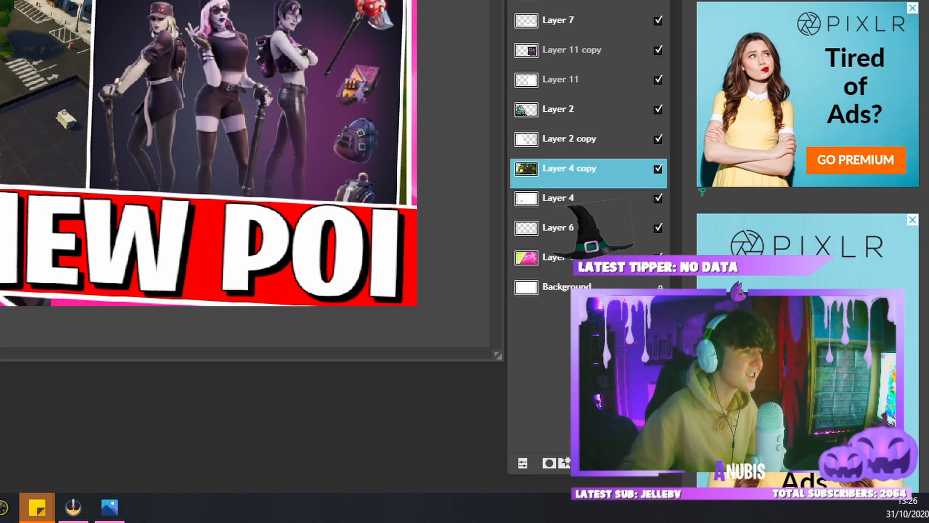
{"action": "key", "text": "ctrl+s"}
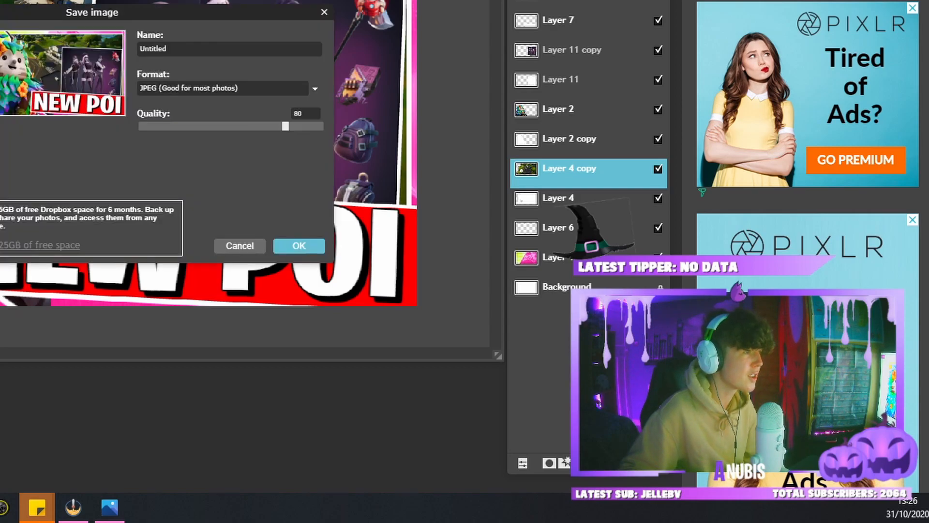
{"action": "left_click", "coordinate": [299, 246]}
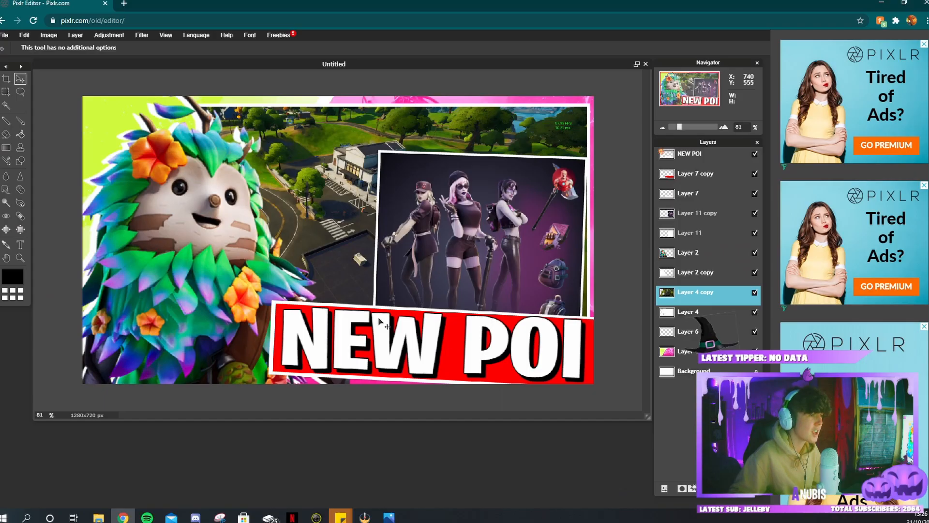
- Save the thumbnail to the computer as DUNNO in JPEG format at quality 80, in a subfolder of FORTNITE
{"action": "left_click", "coordinate": [5, 35]}
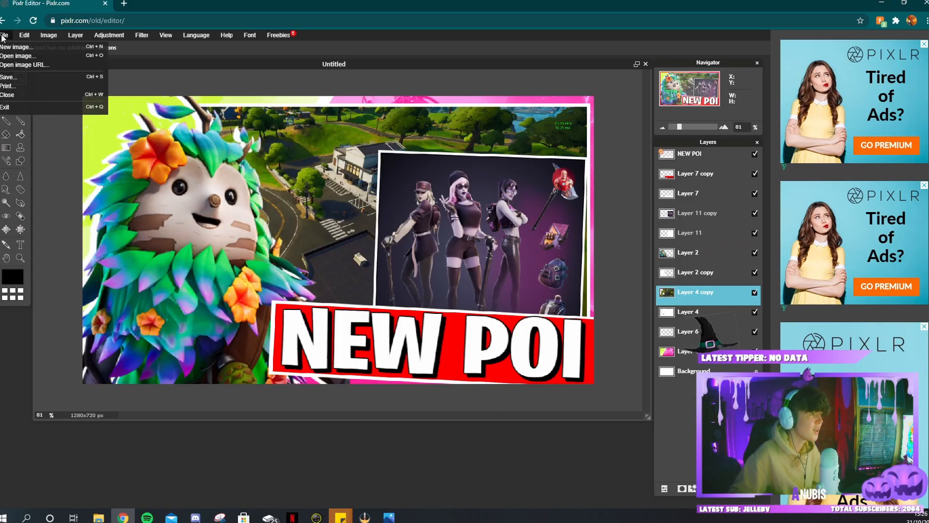
{"action": "left_click", "coordinate": [15, 76]}
{"action": "type", "text": "DUNNO"}
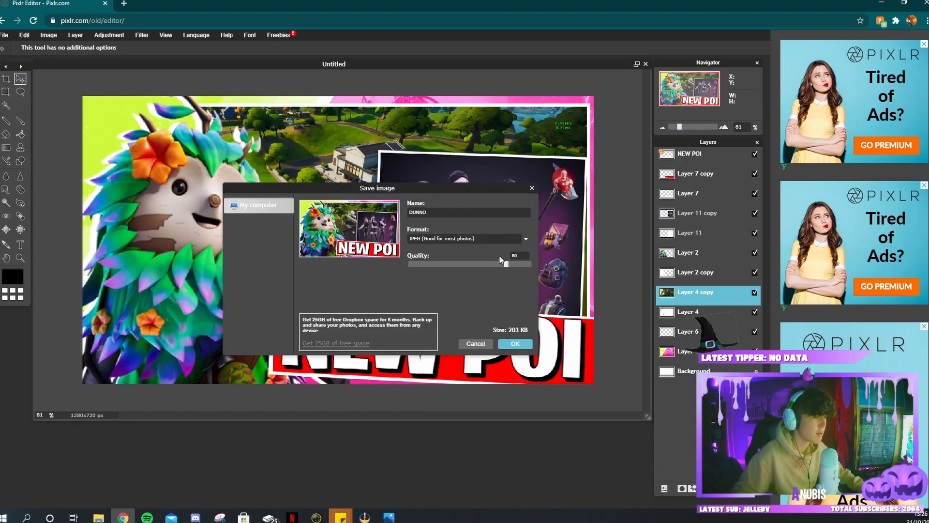
{"action": "left_click", "coordinate": [502, 343]}
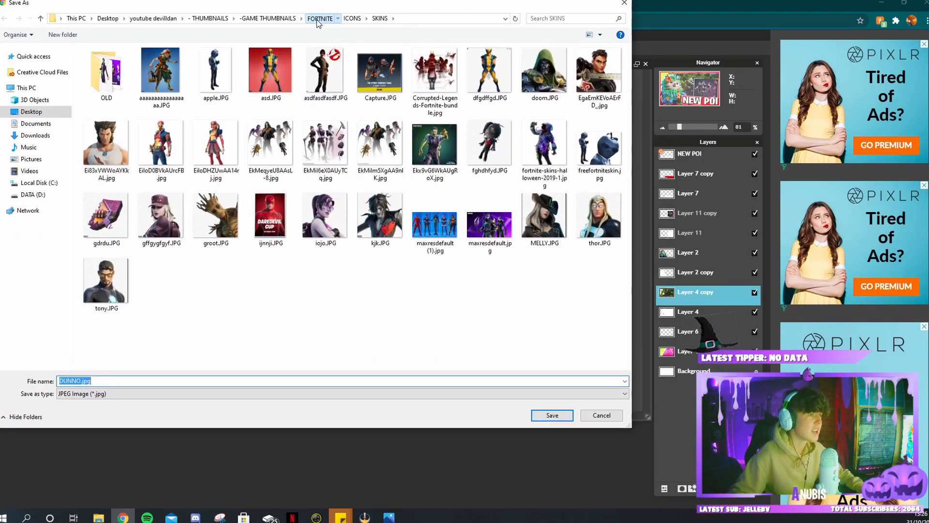
{"action": "left_click", "coordinate": [319, 18]}
{"action": "double_click", "coordinate": [113, 83]}
{"action": "left_click", "coordinate": [550, 417]}
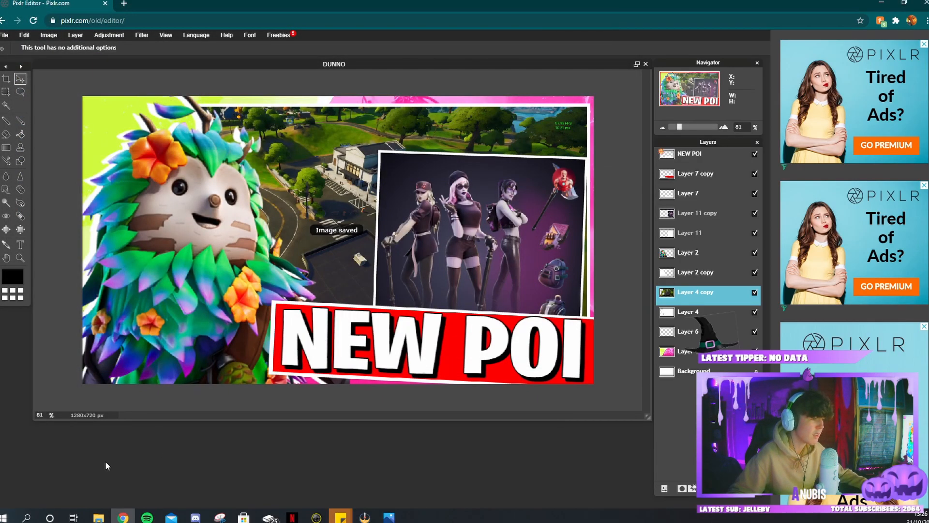